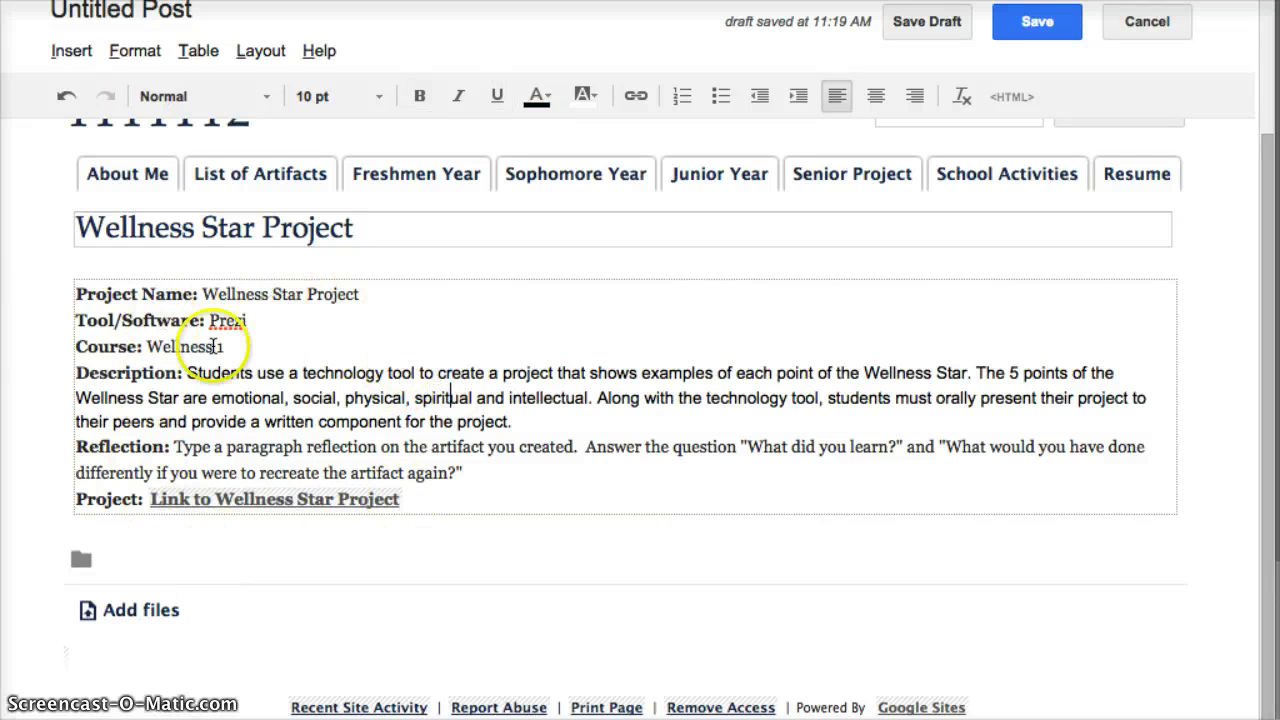
# - Add an empty line below the "Link to Wellness Star Project" line in the post body
pyautogui.click(272, 505)
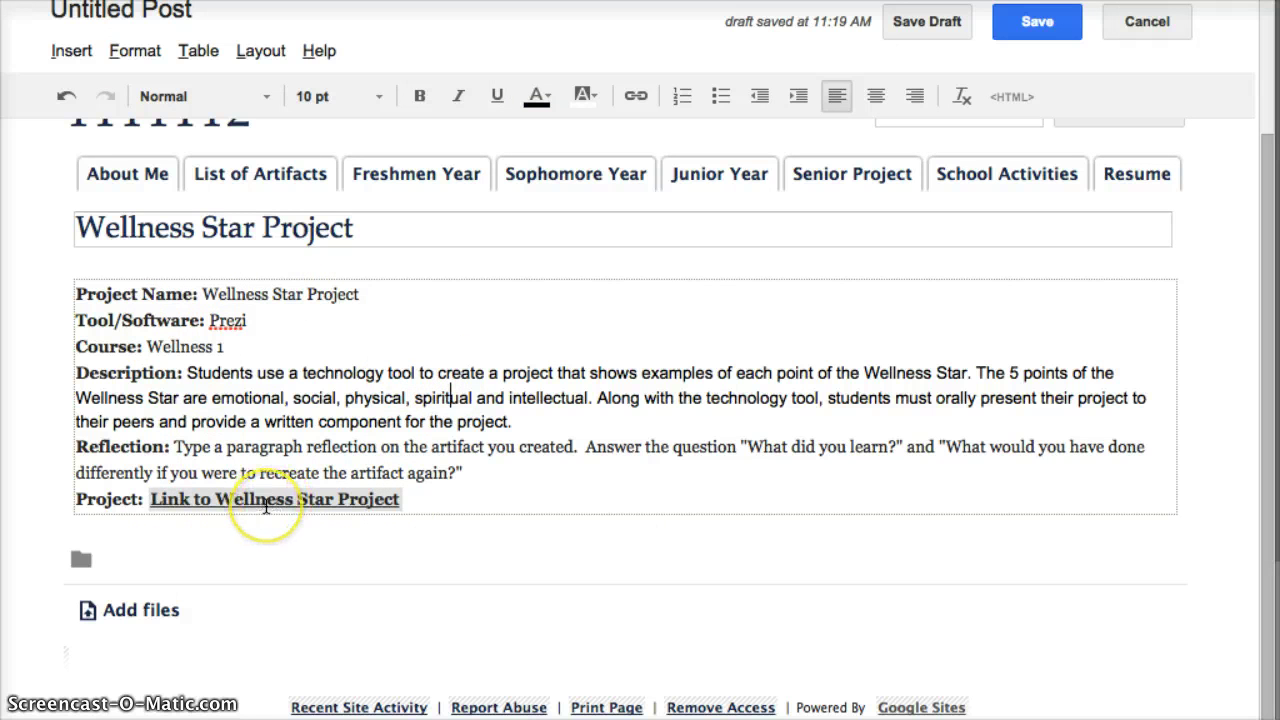
pyautogui.click(418, 503)
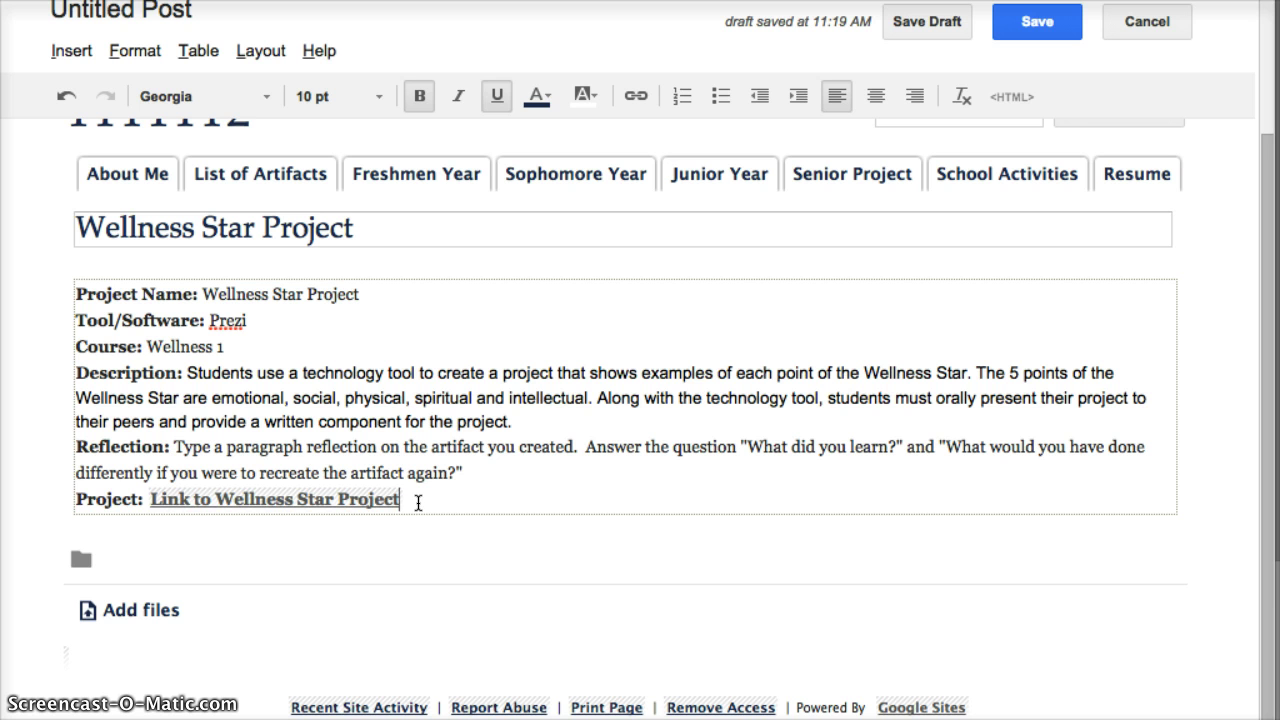
pyautogui.click(418, 503)
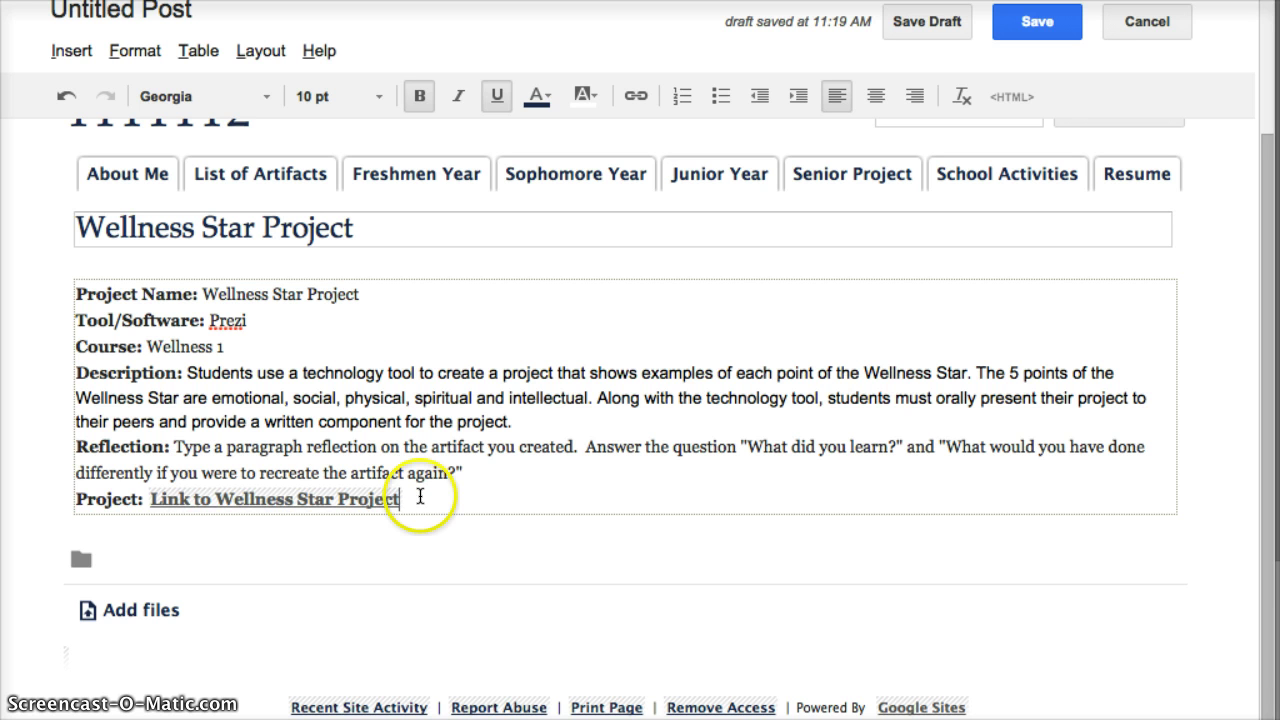
pyautogui.press('Return')
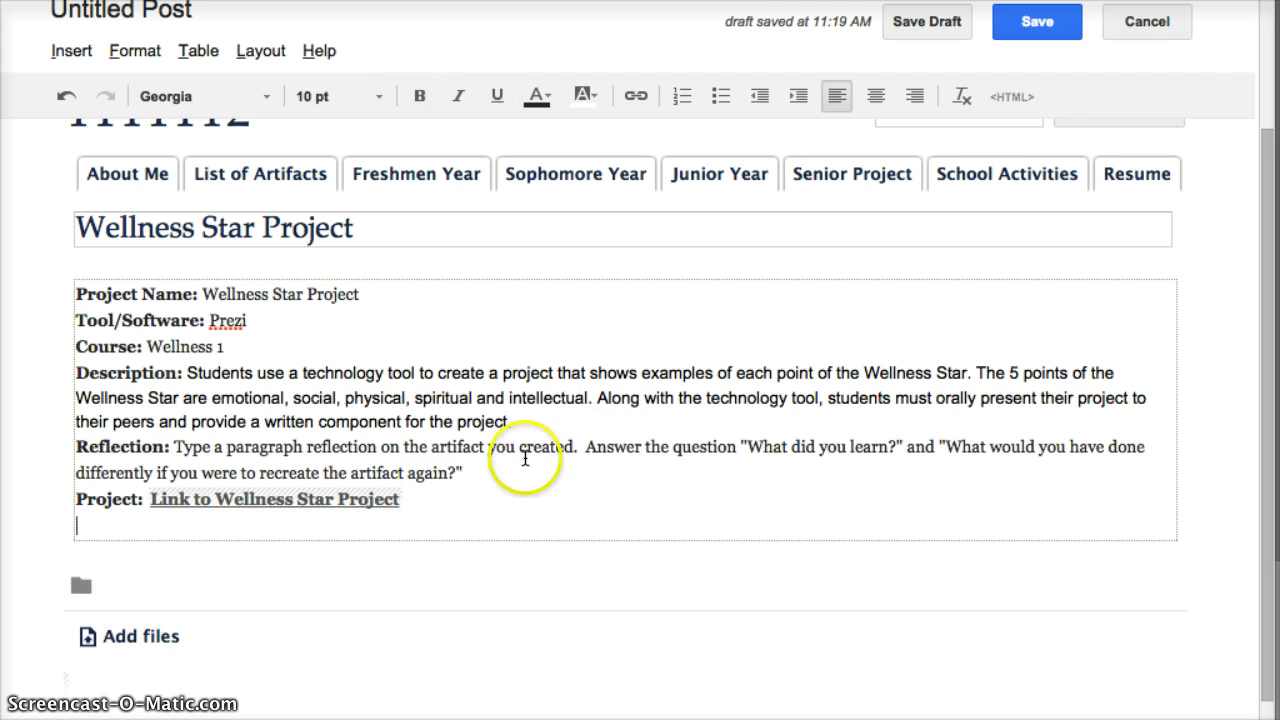
# - Switch to Prezi and copy the embed code of the Hero's Journey Comparison prezi to the clipboard
pyautogui.click(980, 2)
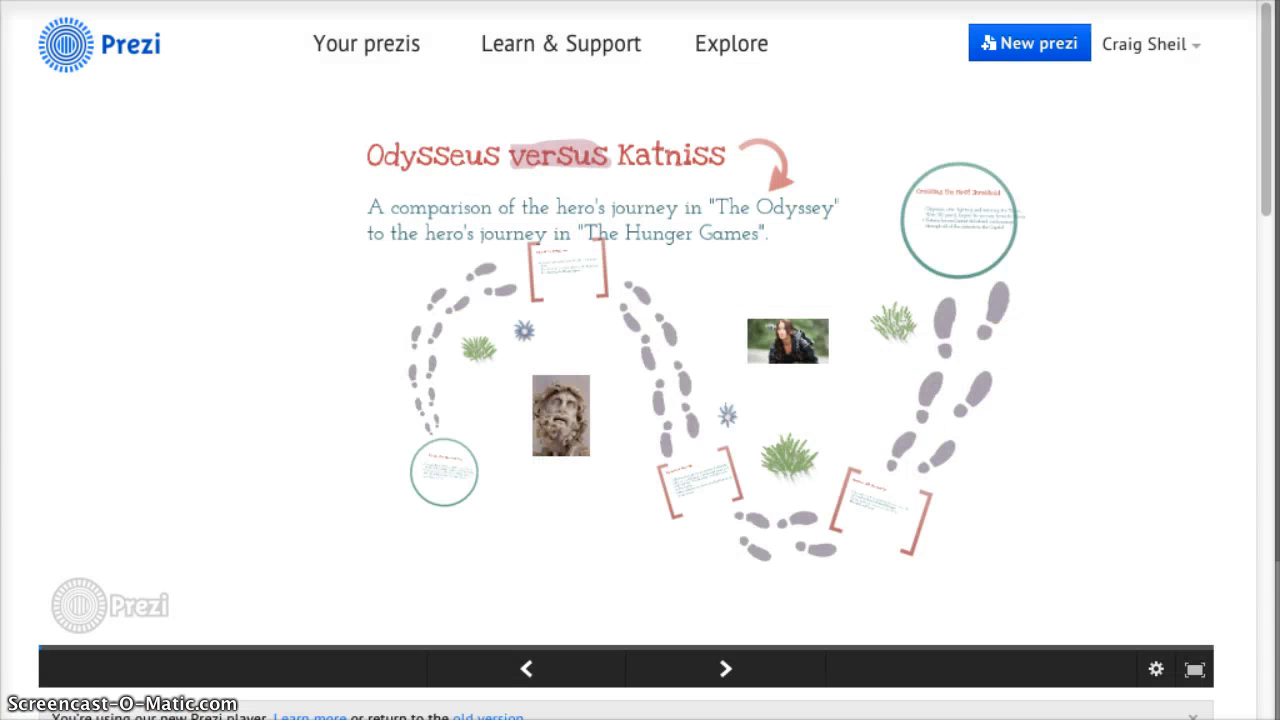
pyautogui.moveTo(1149, 118)
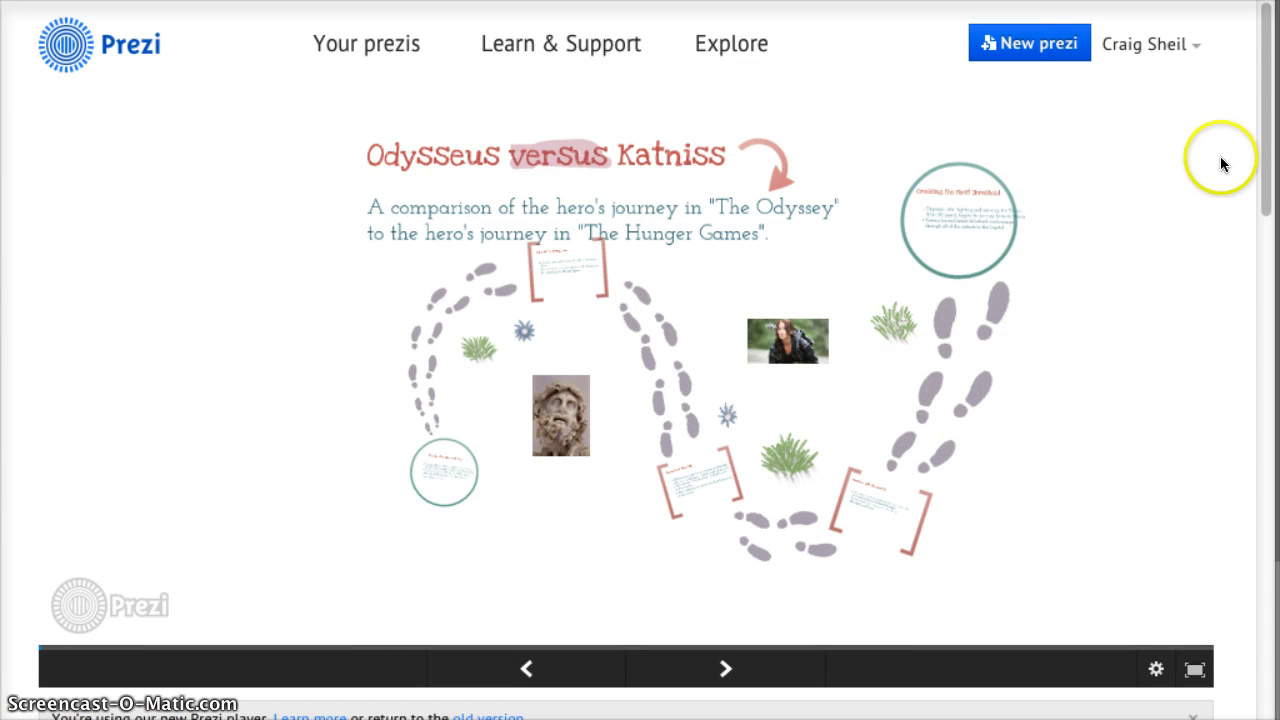
pyautogui.scroll(-3, 1221, 163)
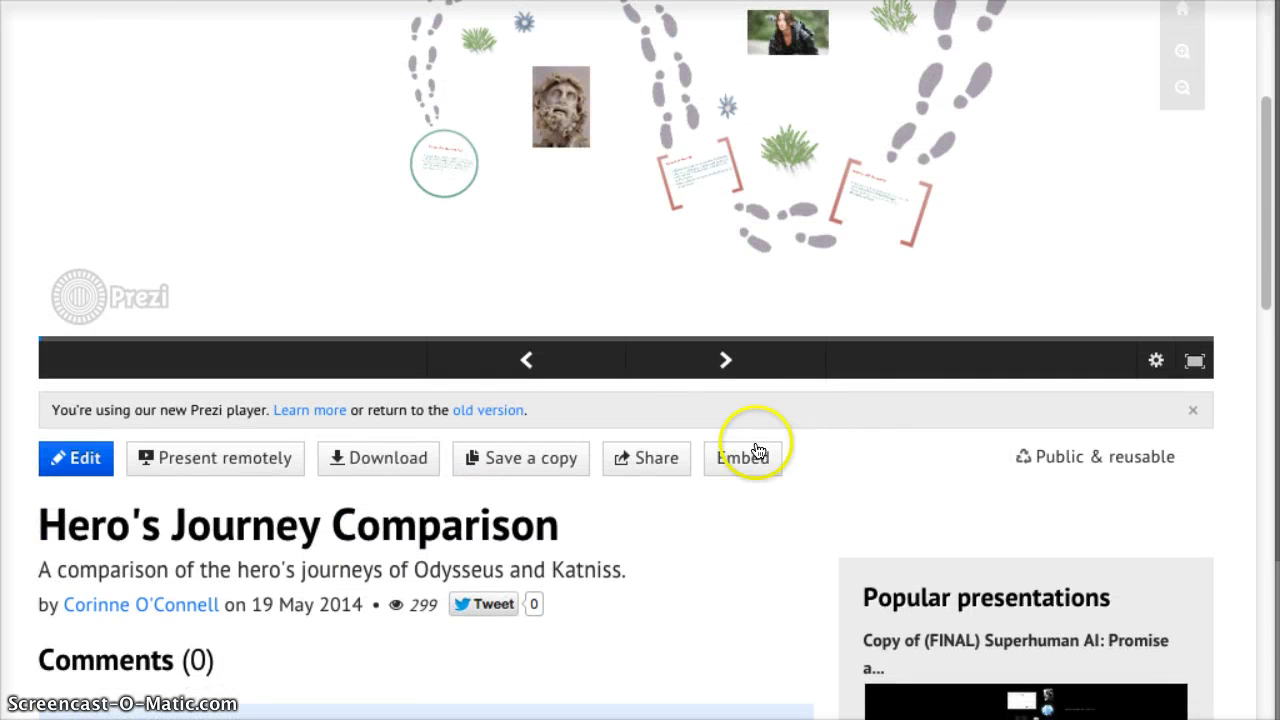
pyautogui.click(759, 463)
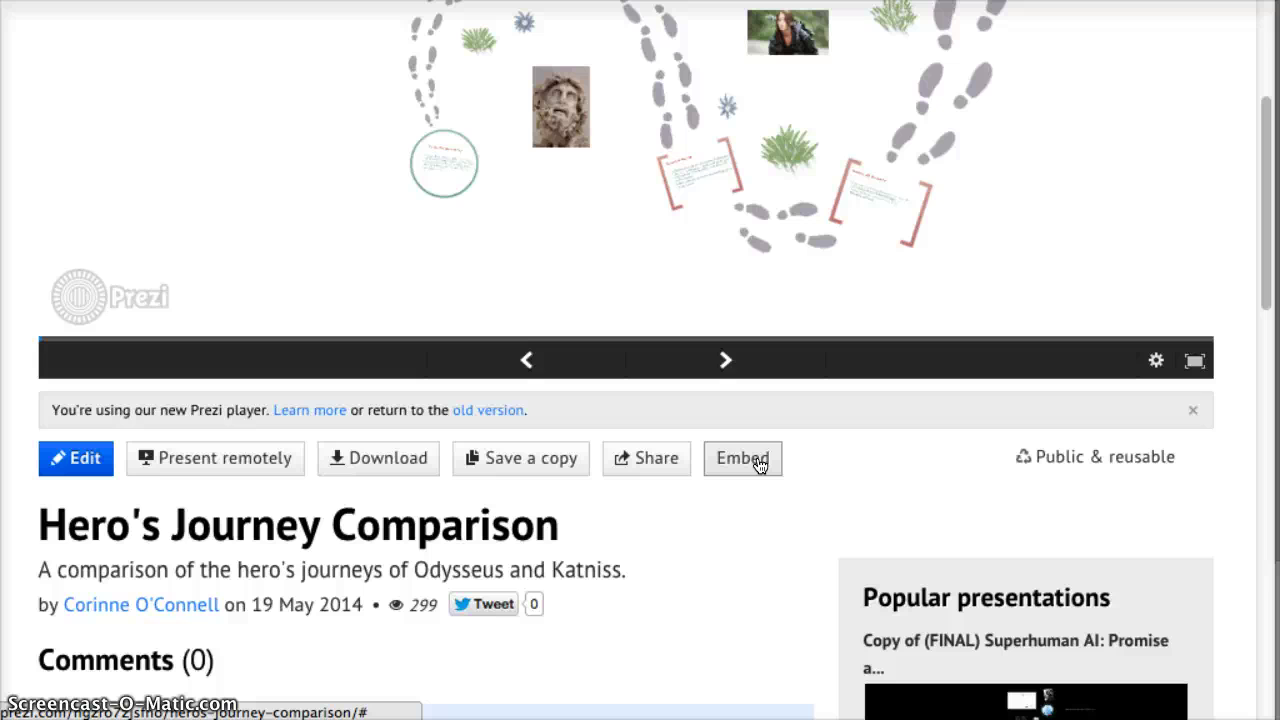
pyautogui.click(758, 460)
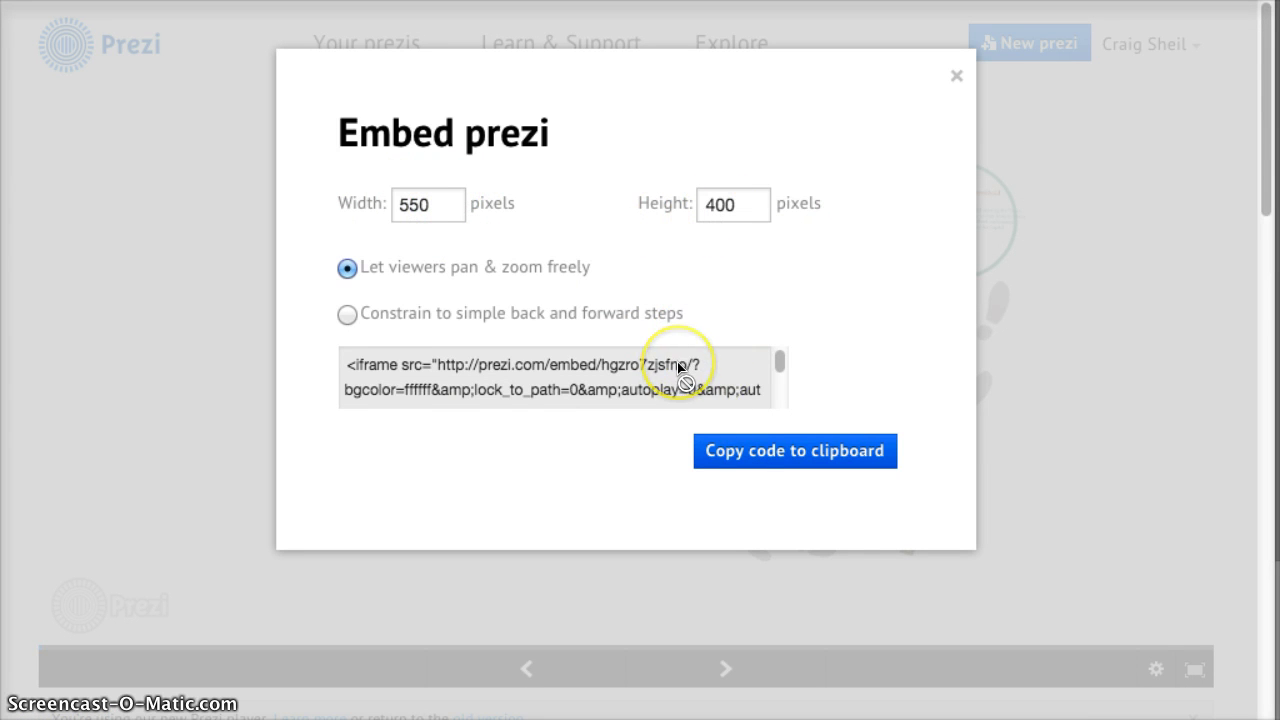
pyautogui.scroll(-3, 680, 375)
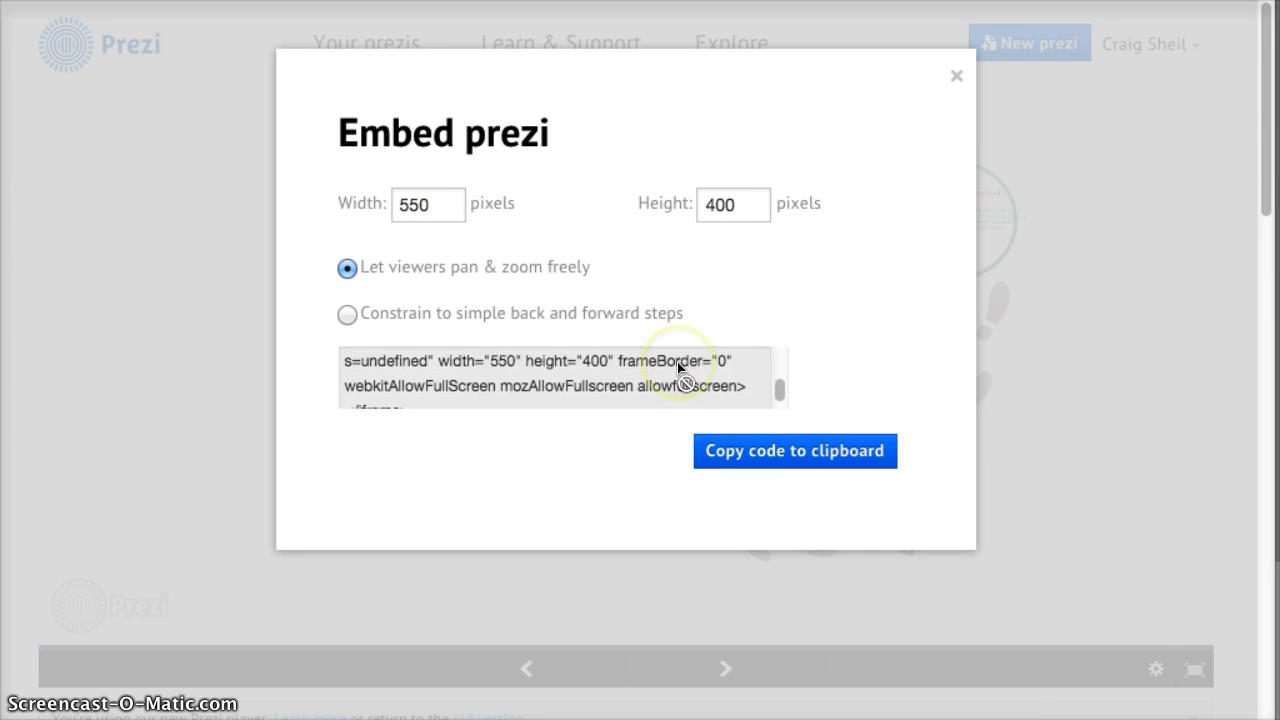
pyautogui.click(745, 455)
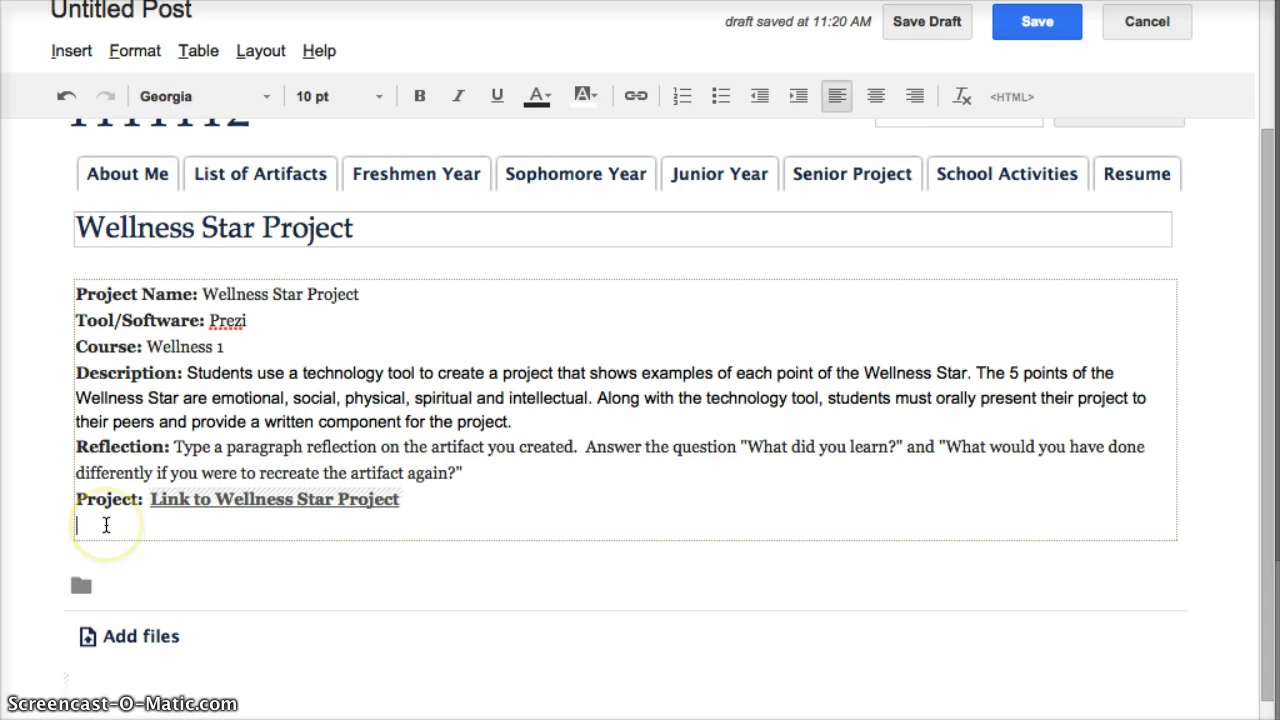
# - Back in the Google Sites post, search the gadget library for "embed" and choose the Embed gadget for the empty line
pyautogui.click(84, 57)
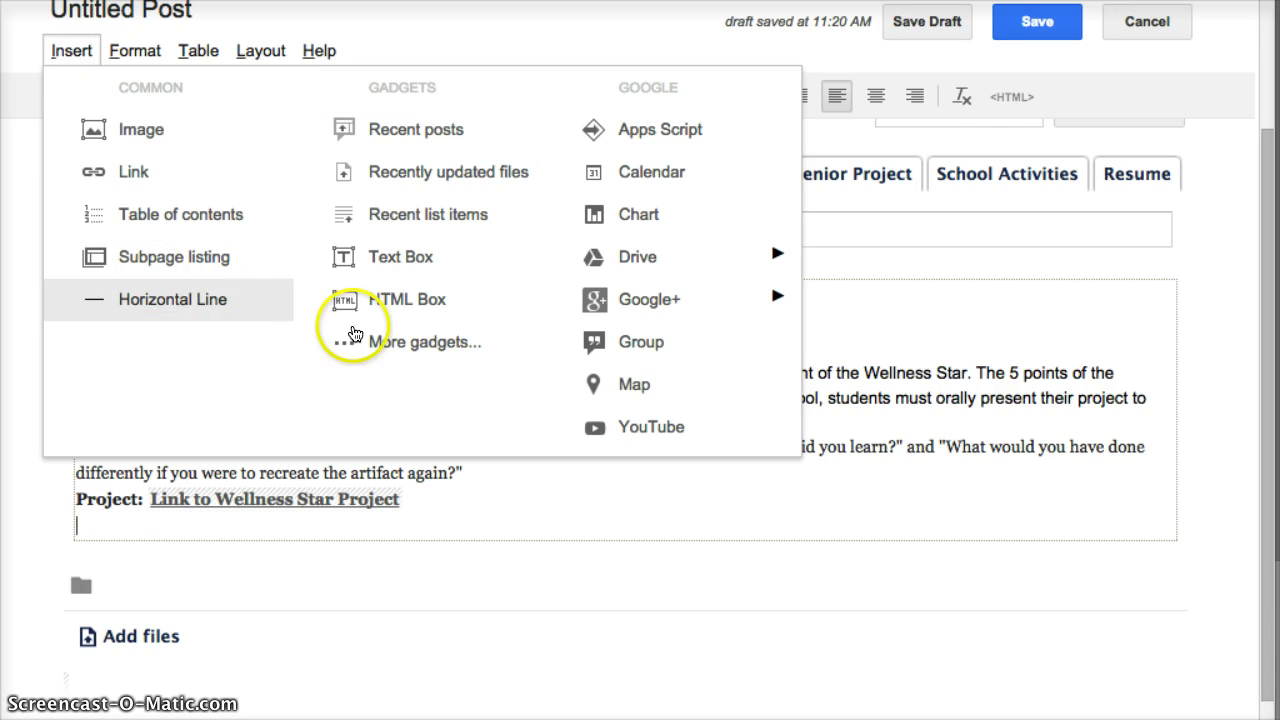
pyautogui.click(444, 344)
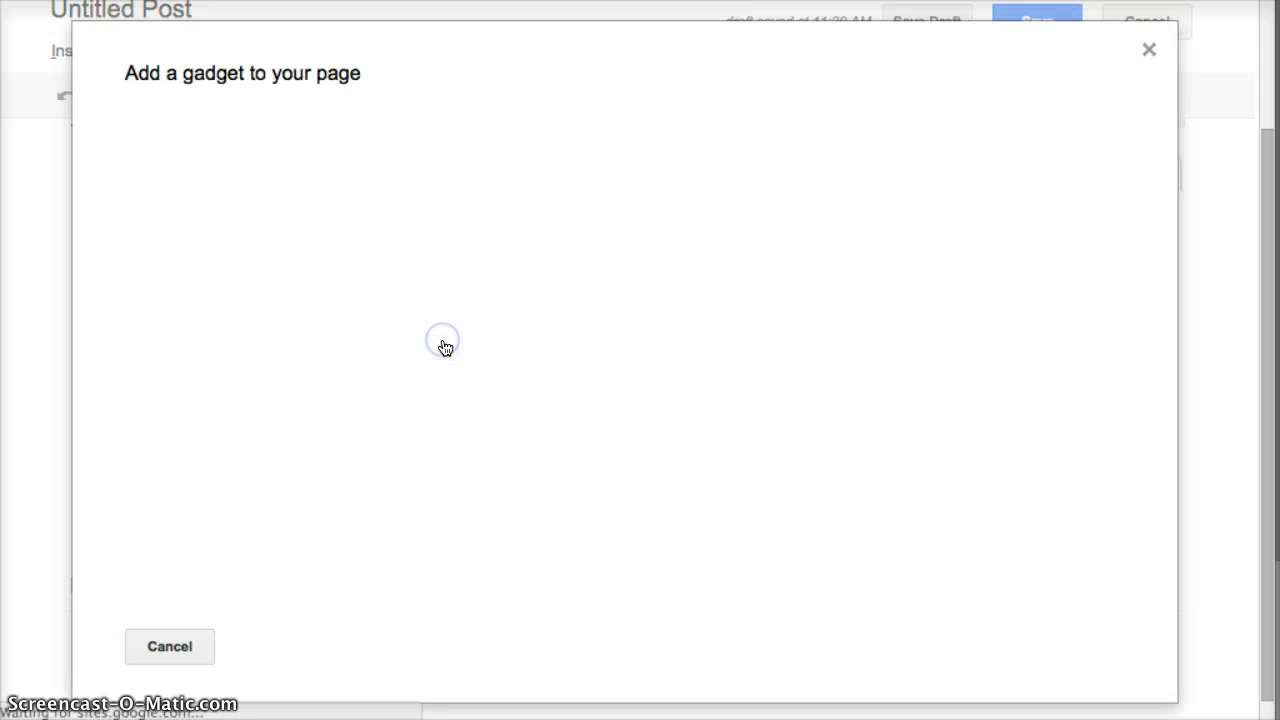
pyautogui.click(518, 131)
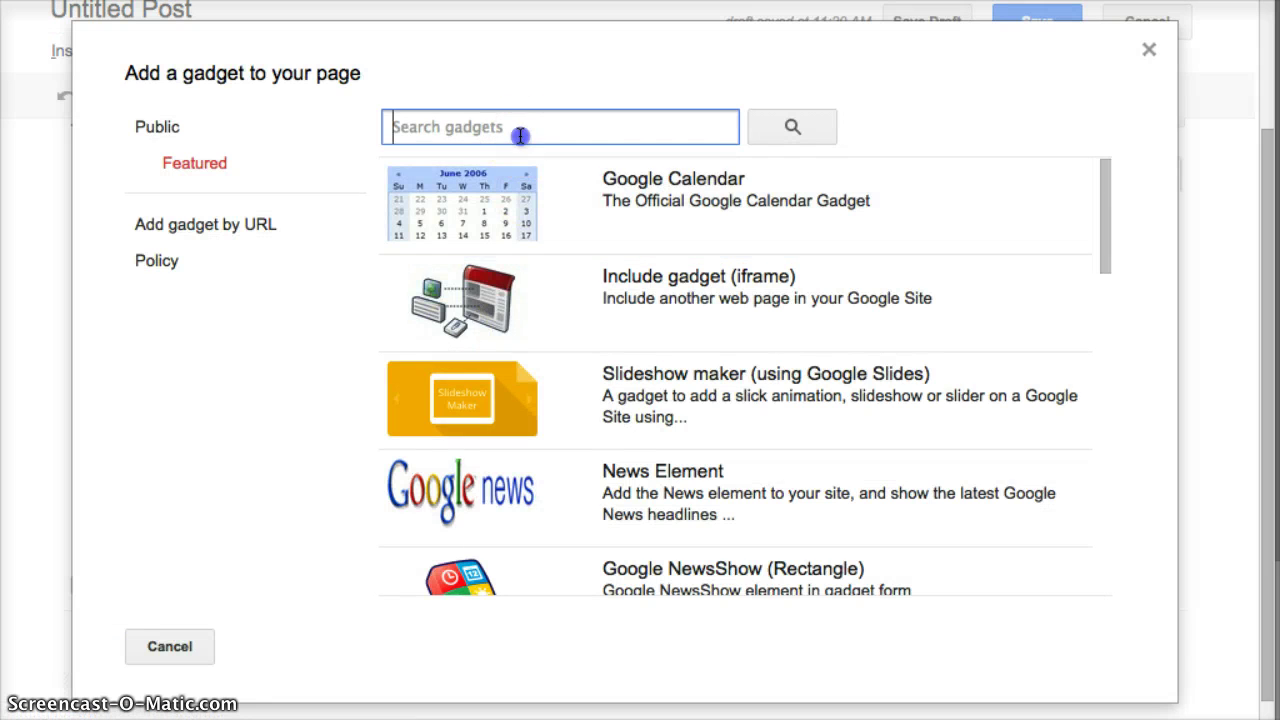
pyautogui.write('em')
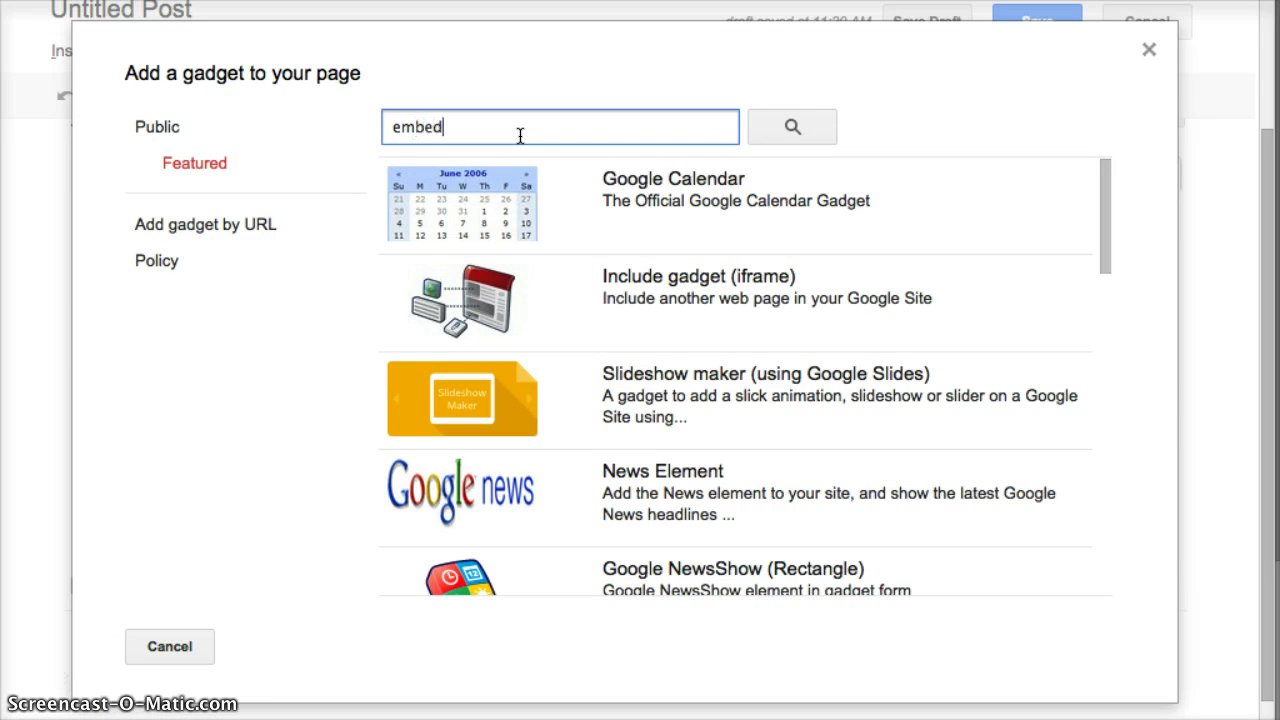
pyautogui.write('bed')
pyautogui.press('Return')
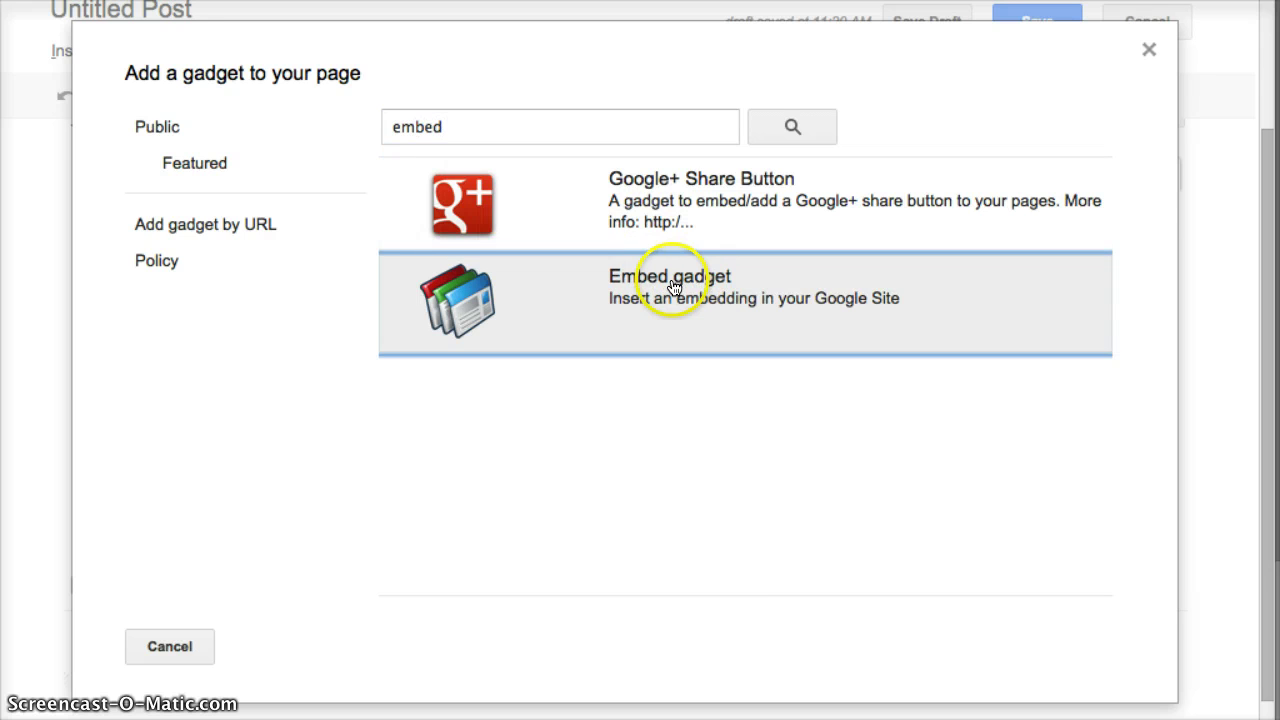
pyautogui.click(673, 288)
pyautogui.click(674, 590)
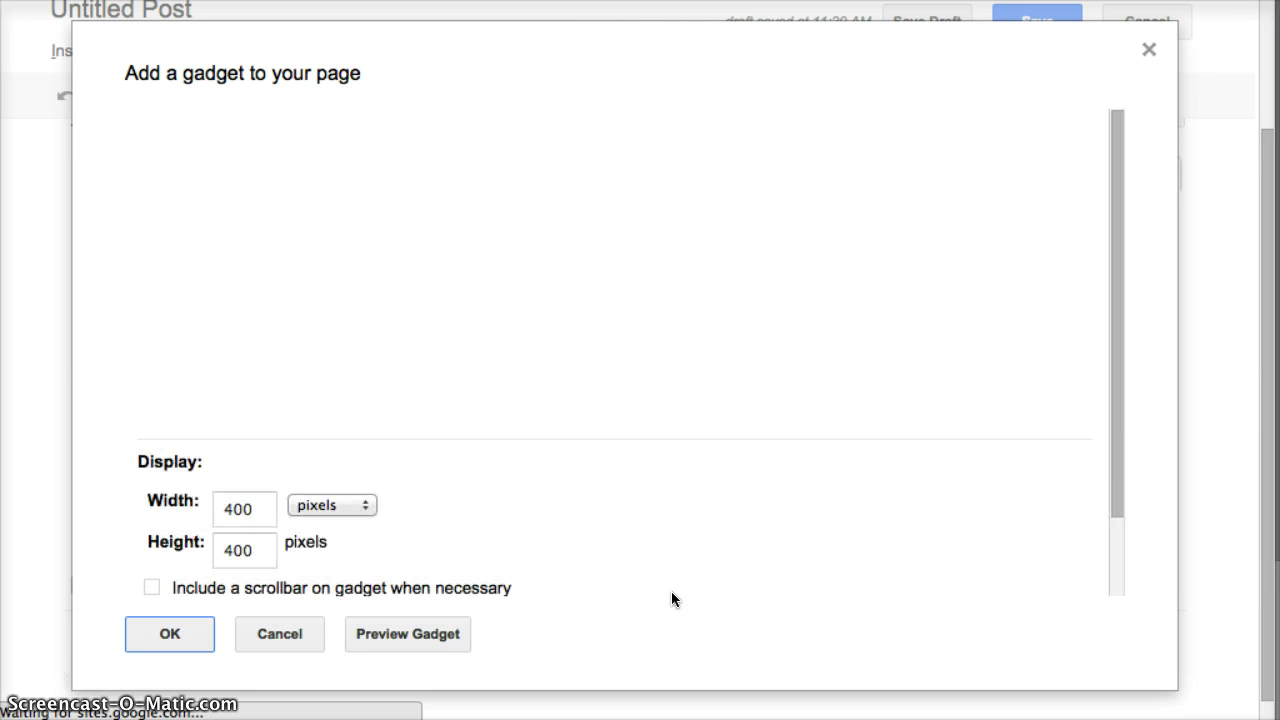
# - Paste the copied Prezi iframe code into the gadget's embedding snippet
pyautogui.click(314, 263)
pyautogui.click(271, 198)
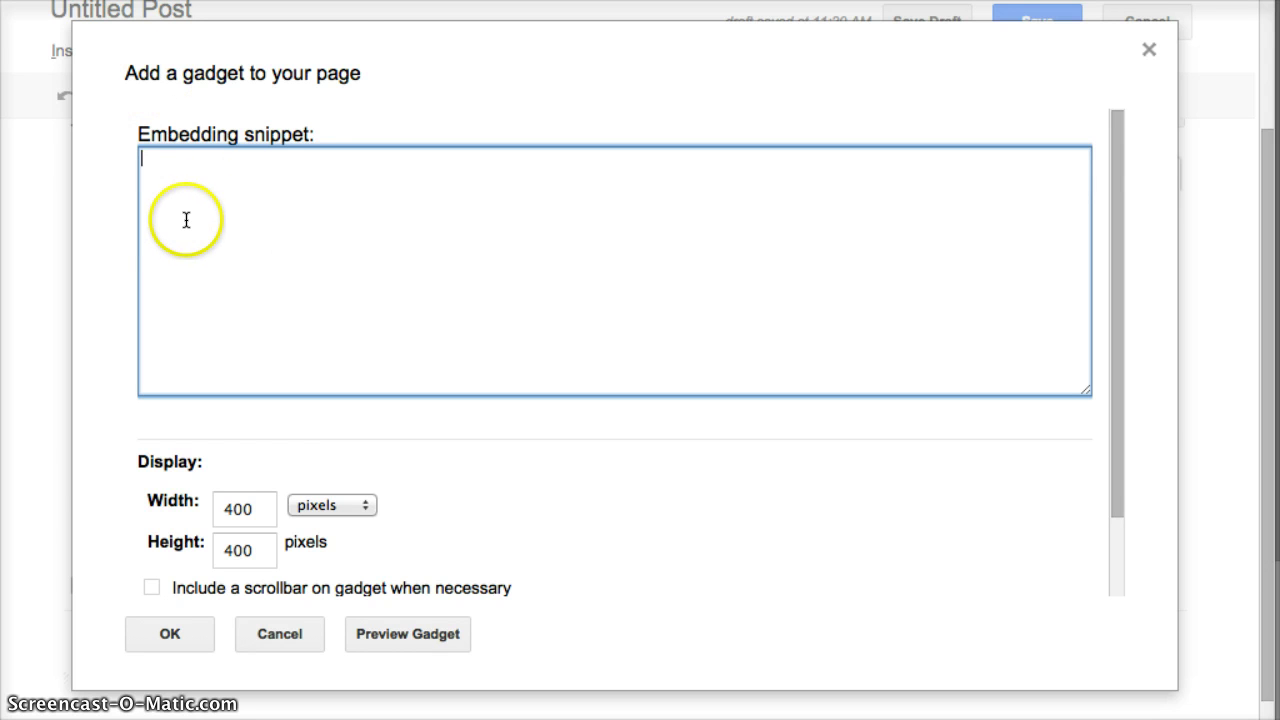
pyautogui.press('super+v')
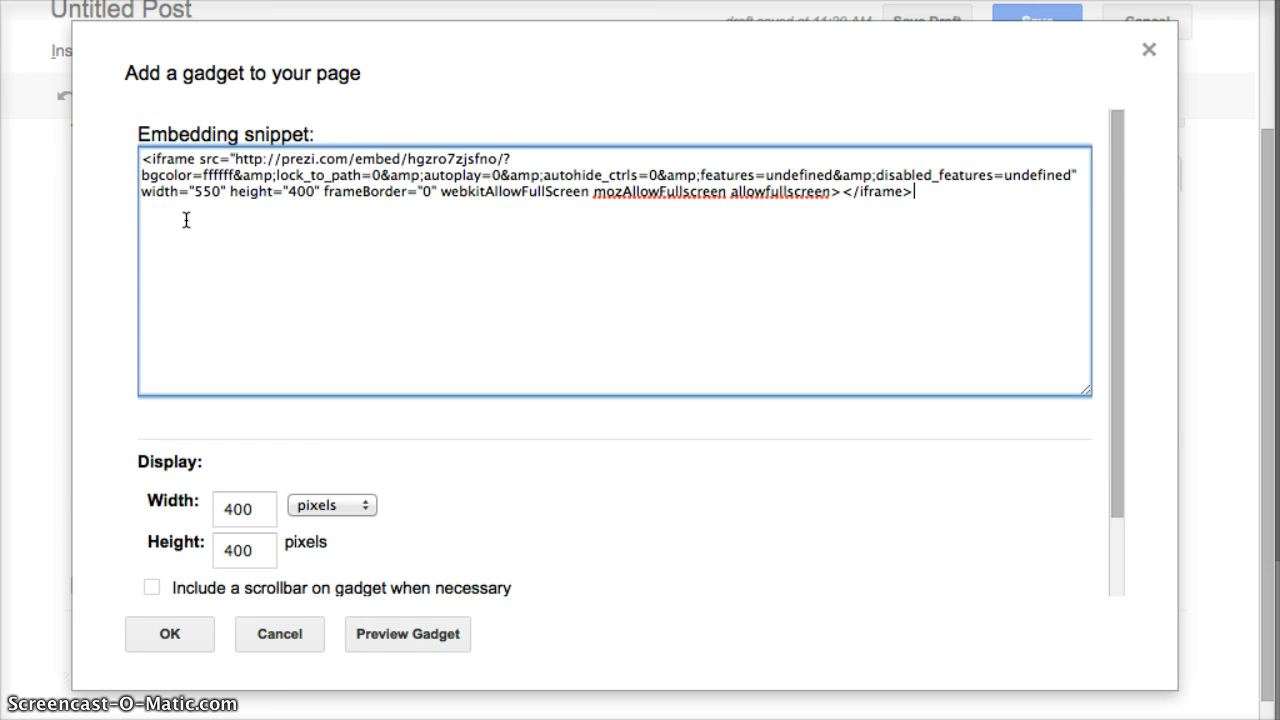
# - Set the gadget's display width to 550 pixels to match the snippet, include a scrollbar when necessary, and insert the gadget
pyautogui.moveTo(147, 189); pyautogui.dragTo(318, 186)
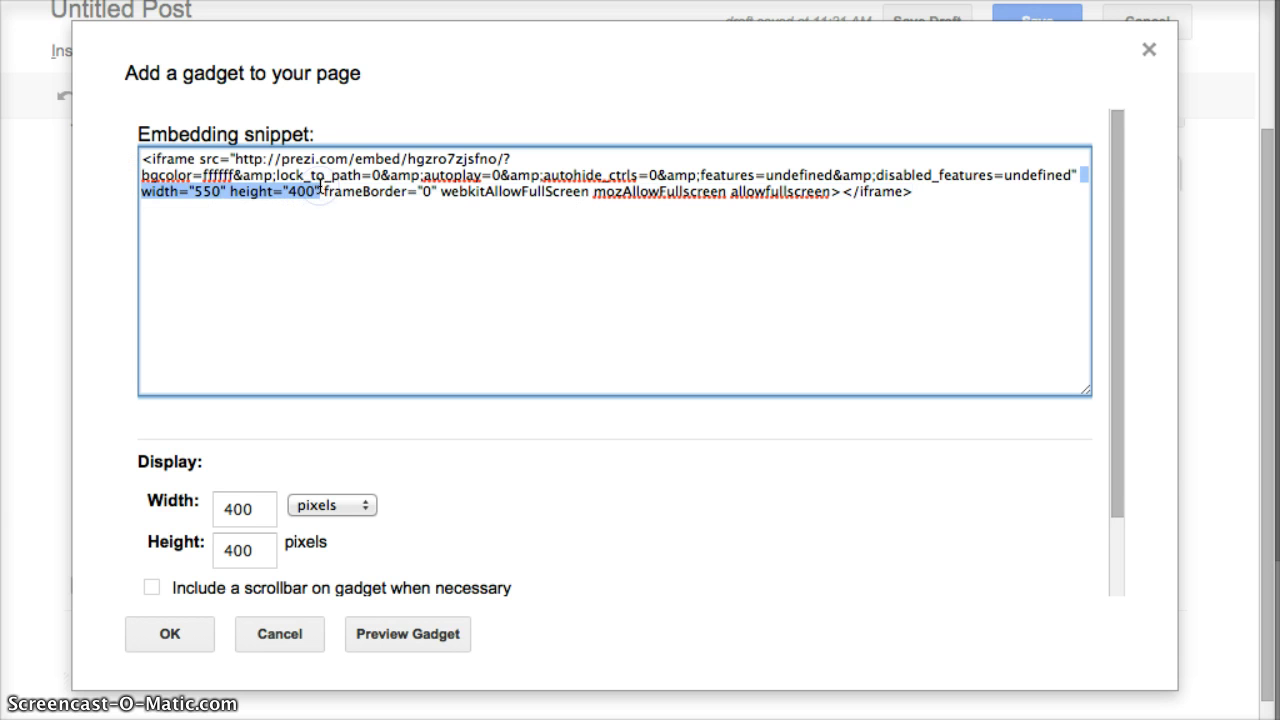
pyautogui.click(231, 511)
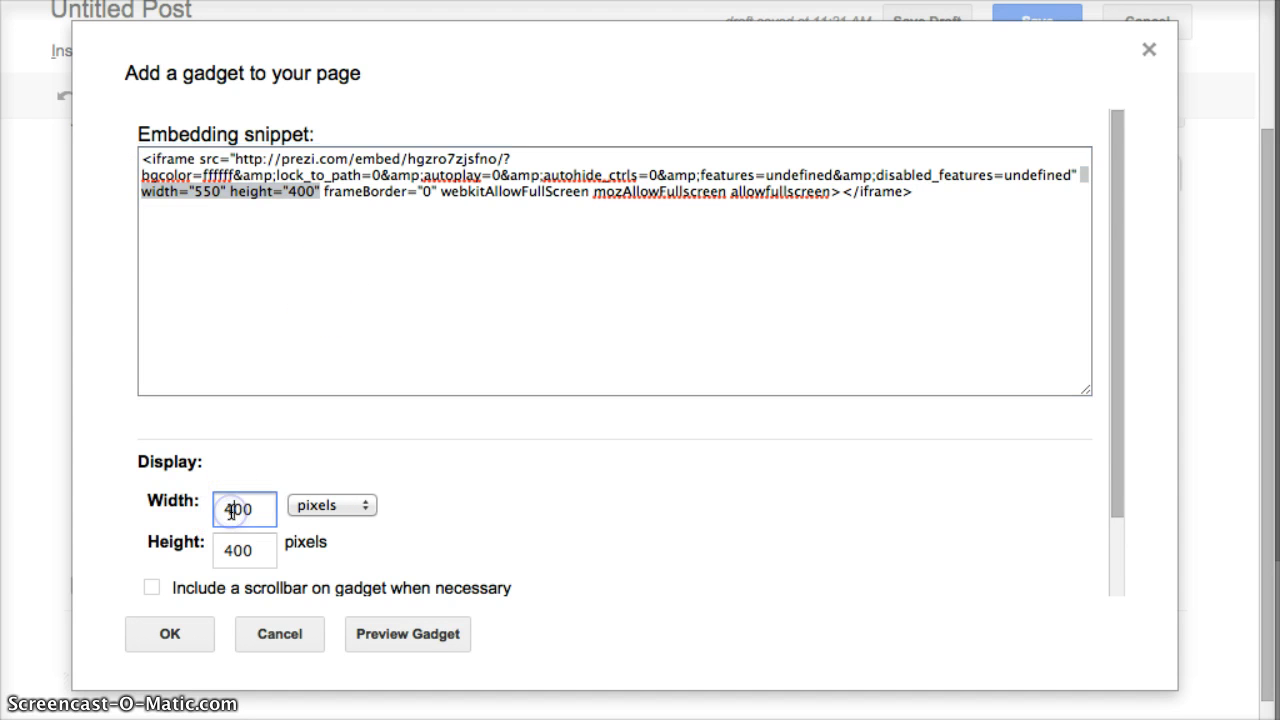
pyautogui.click(254, 511)
pyautogui.press('BackSpace')
pyautogui.press('BackSpace')
pyautogui.press('BackSpace')
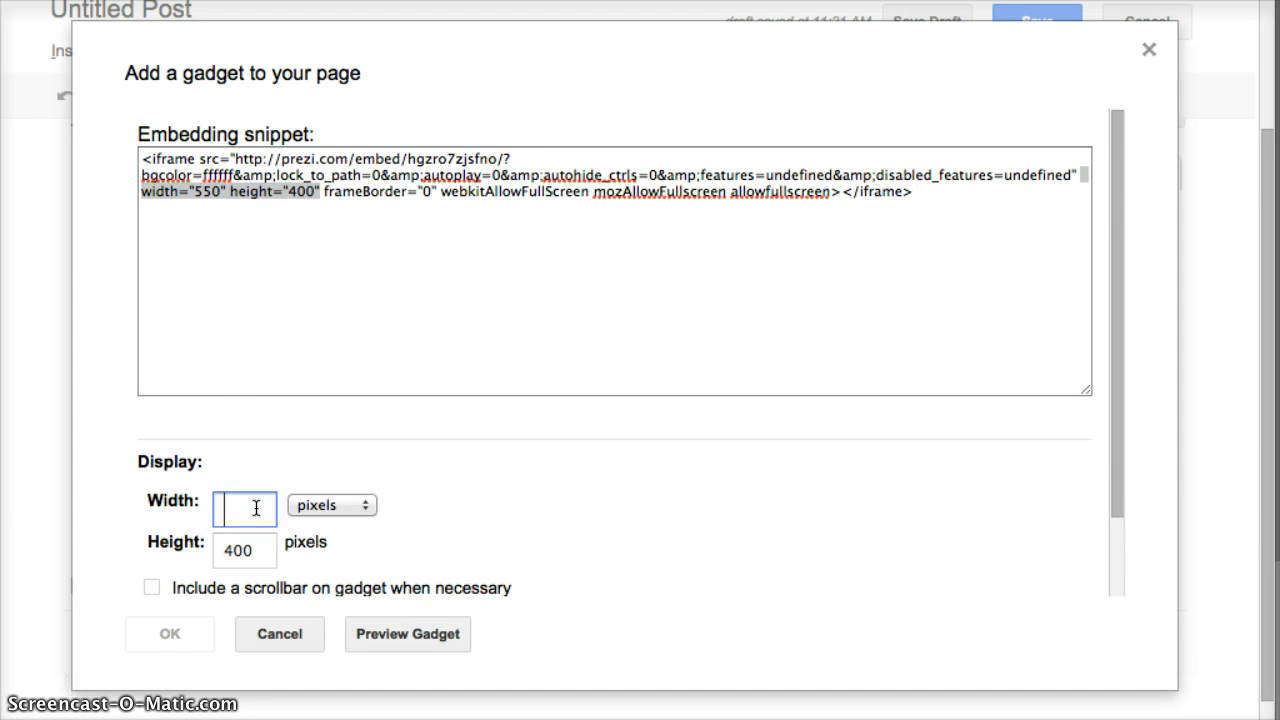
pyautogui.write('550')
pyautogui.click(245, 551)
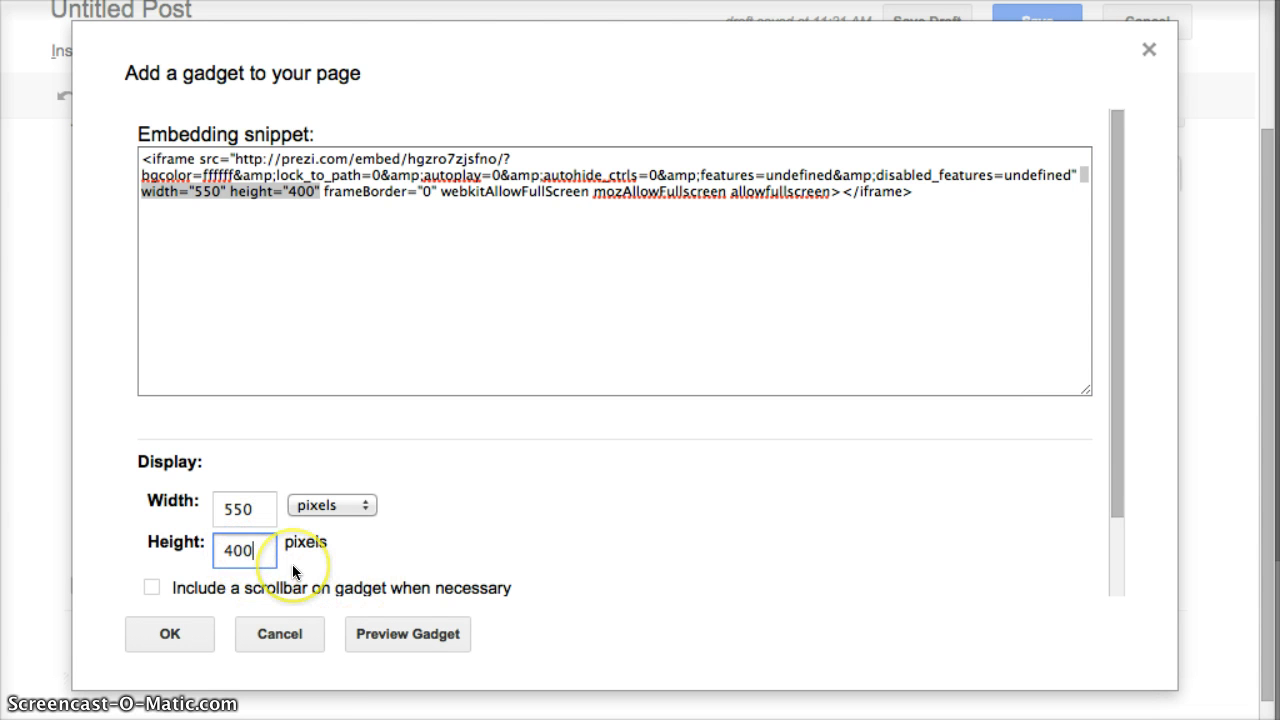
pyautogui.click(152, 589)
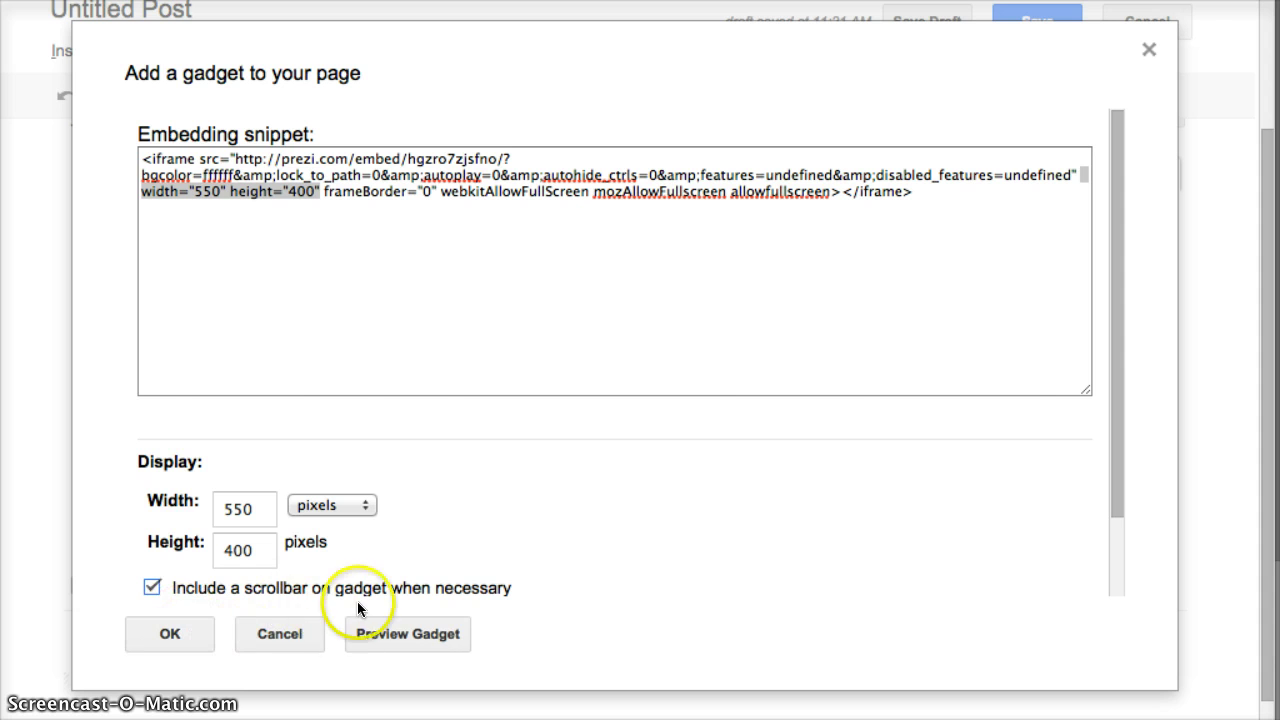
pyautogui.click(167, 634)
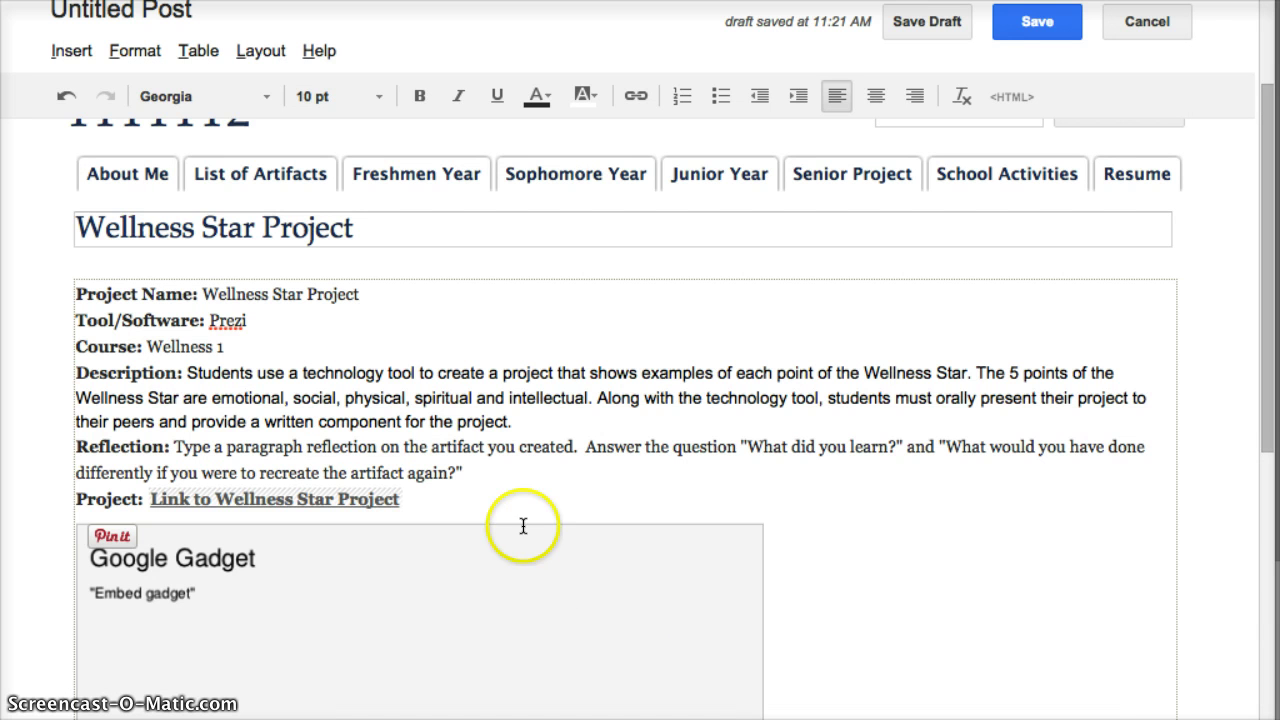
# - Center the Embed gadget horizontally in the post
pyautogui.scroll(-5, 516, 572)
pyautogui.scroll(1, 470, 500)
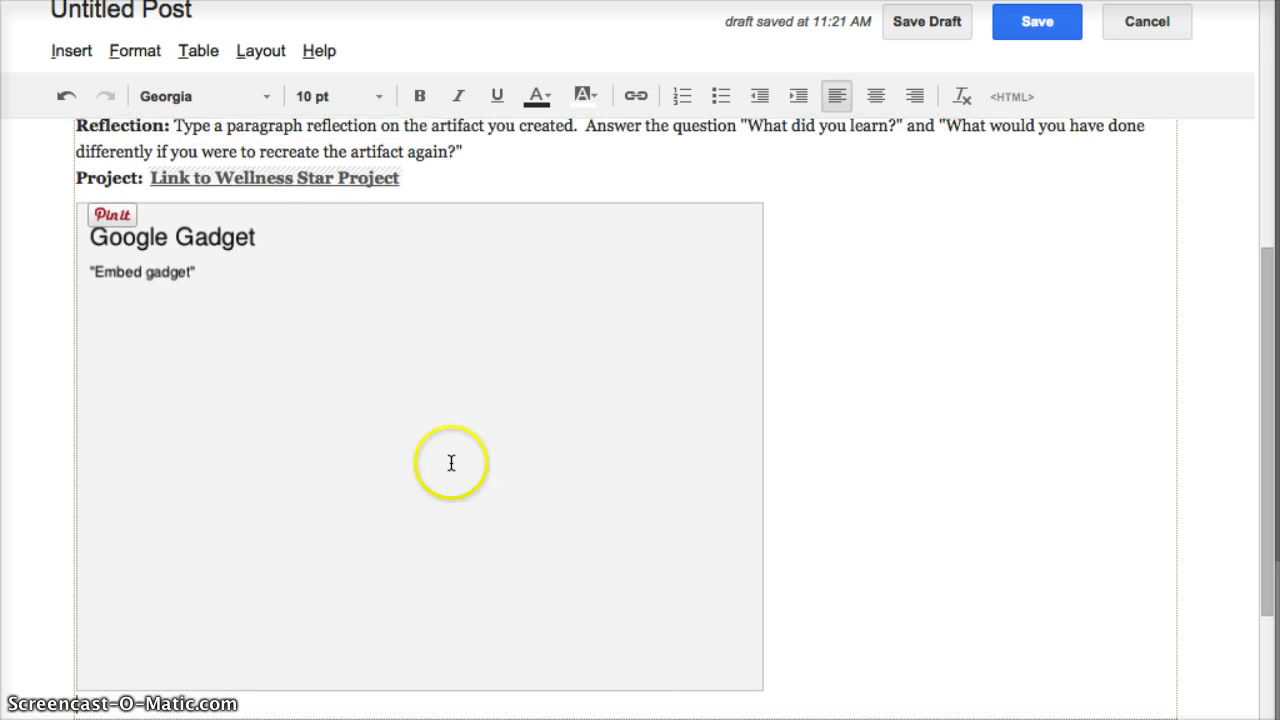
pyautogui.click(437, 449)
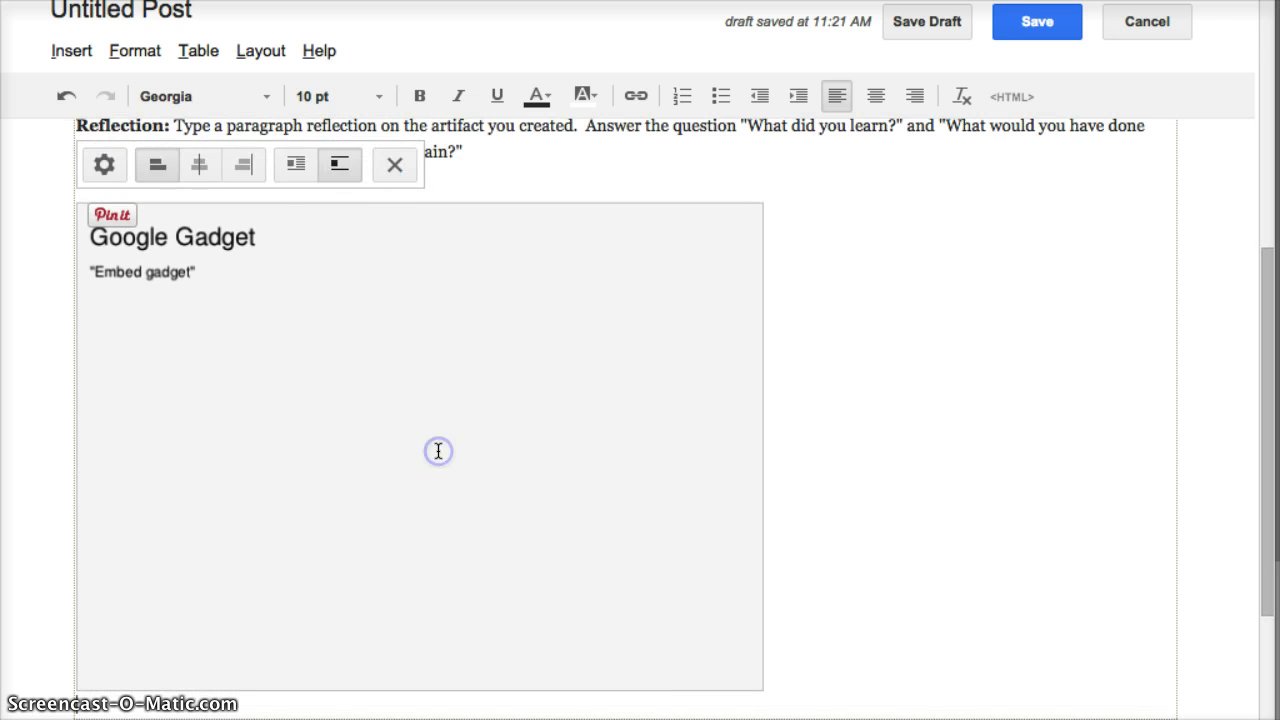
pyautogui.click(857, 382)
pyautogui.click(411, 378)
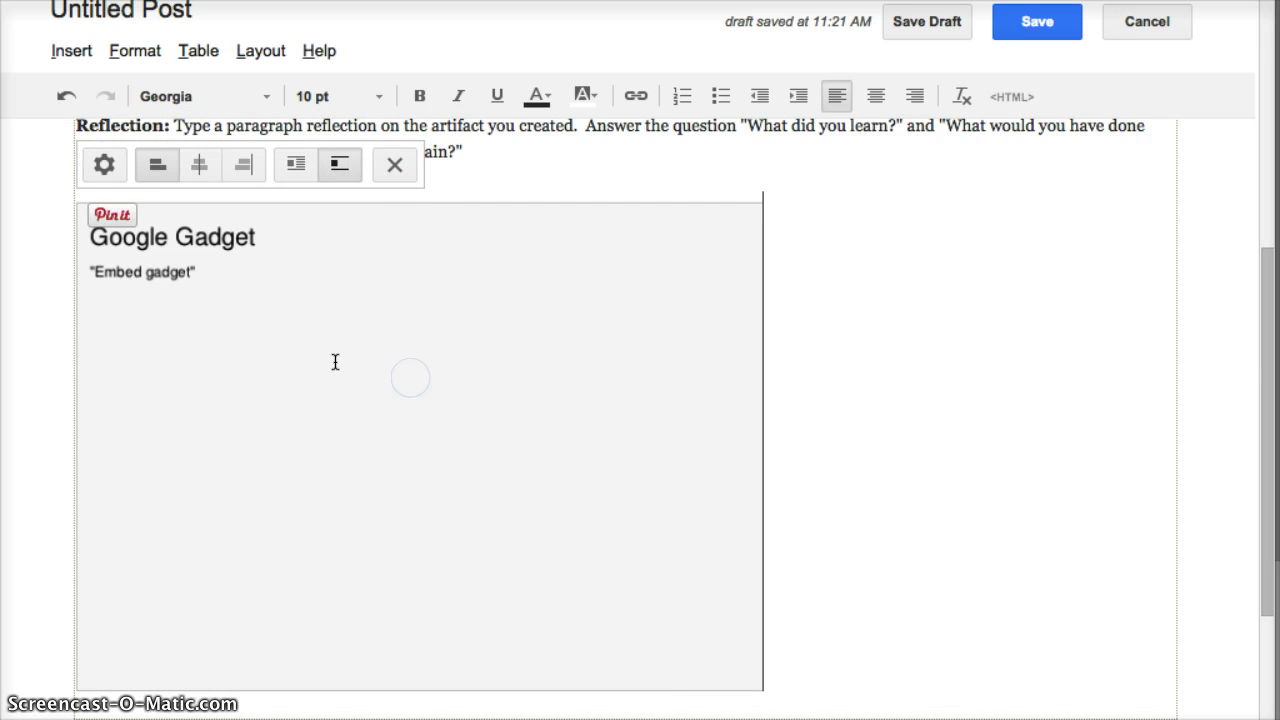
pyautogui.click(200, 170)
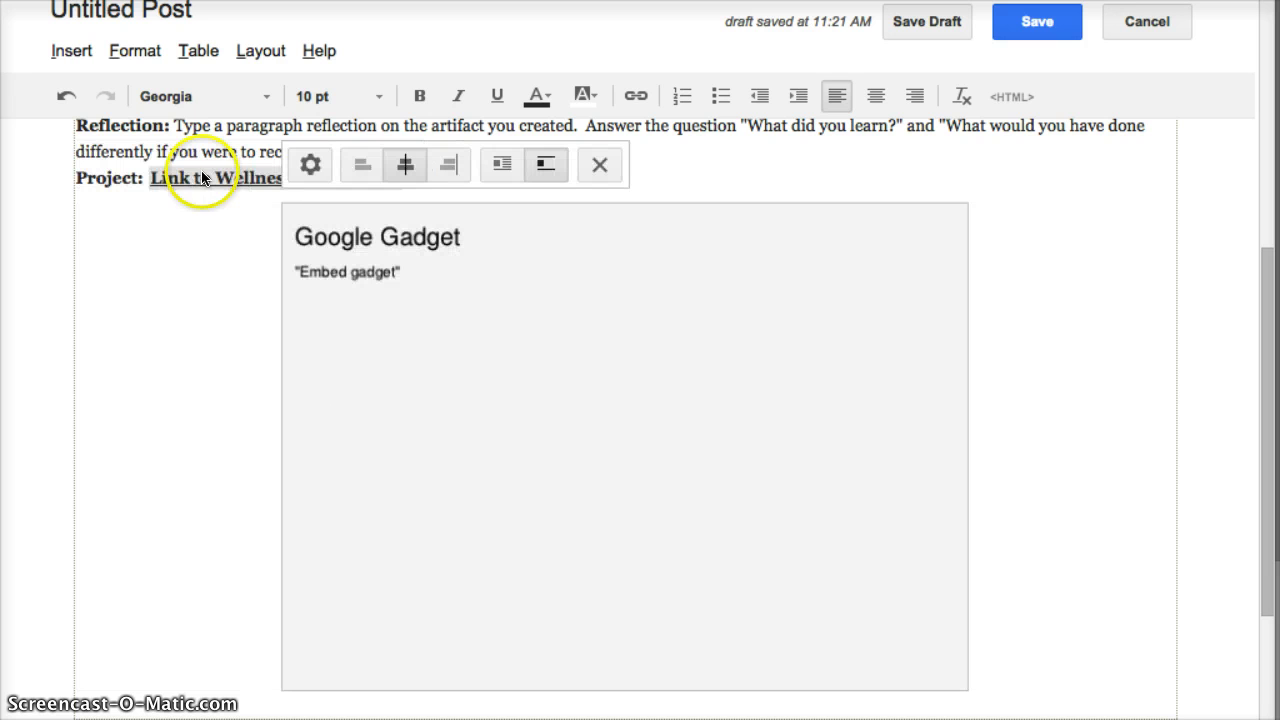
# - Review the Embed gadget's snippet and display settings, then close them and return to the post
pyautogui.click(310, 165)
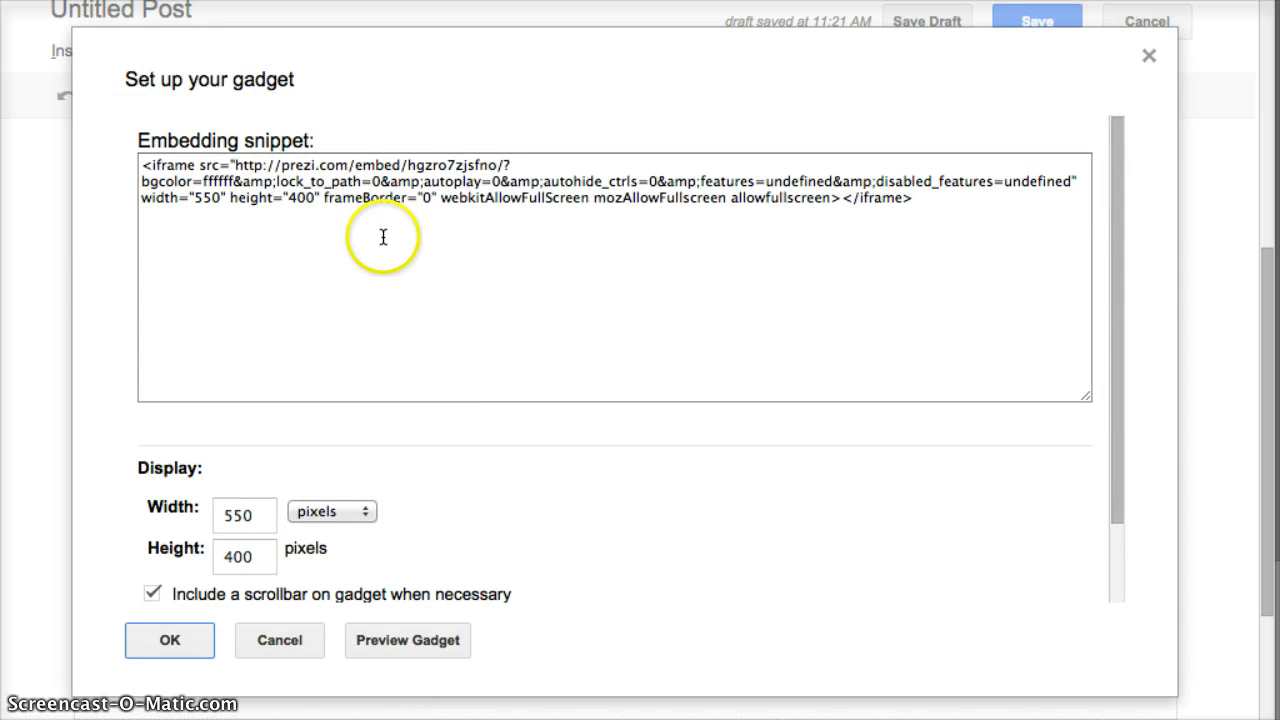
pyautogui.click(177, 640)
pyautogui.scroll(-5, 500, 430)
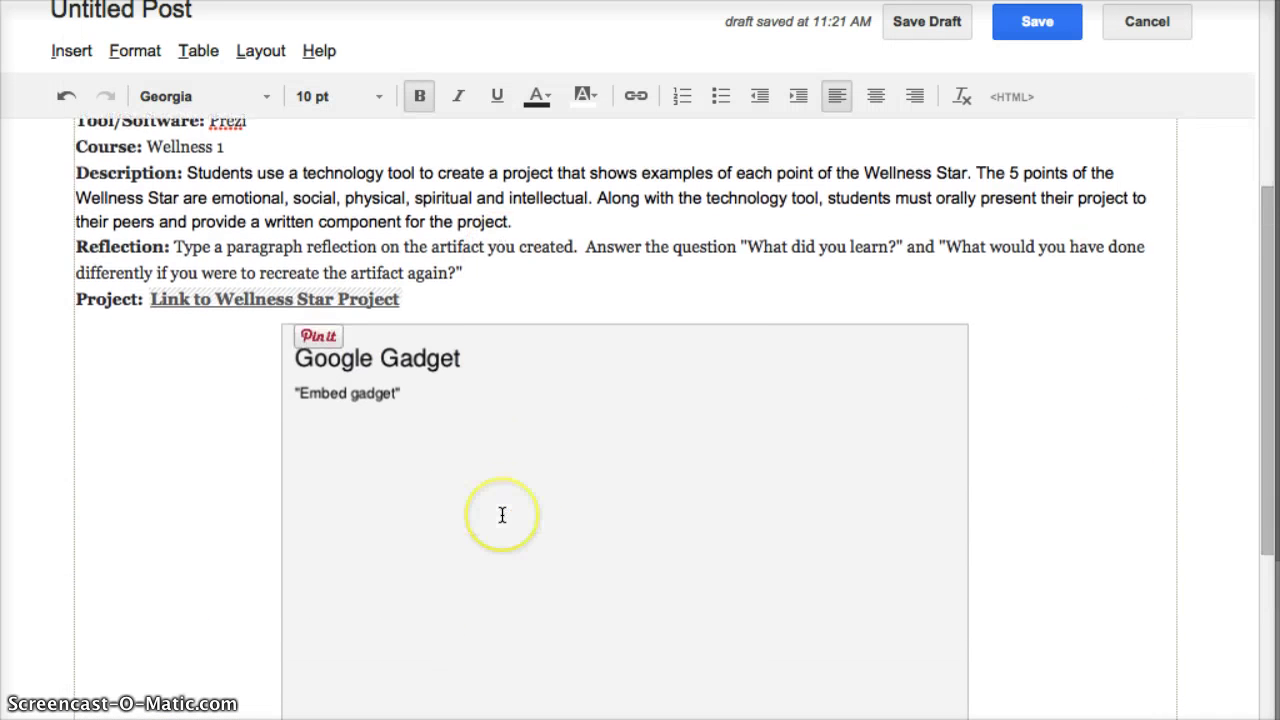
# - Save the Wellness Star Project post and view the embedded gadget on the published page
pyautogui.click(1053, 27)
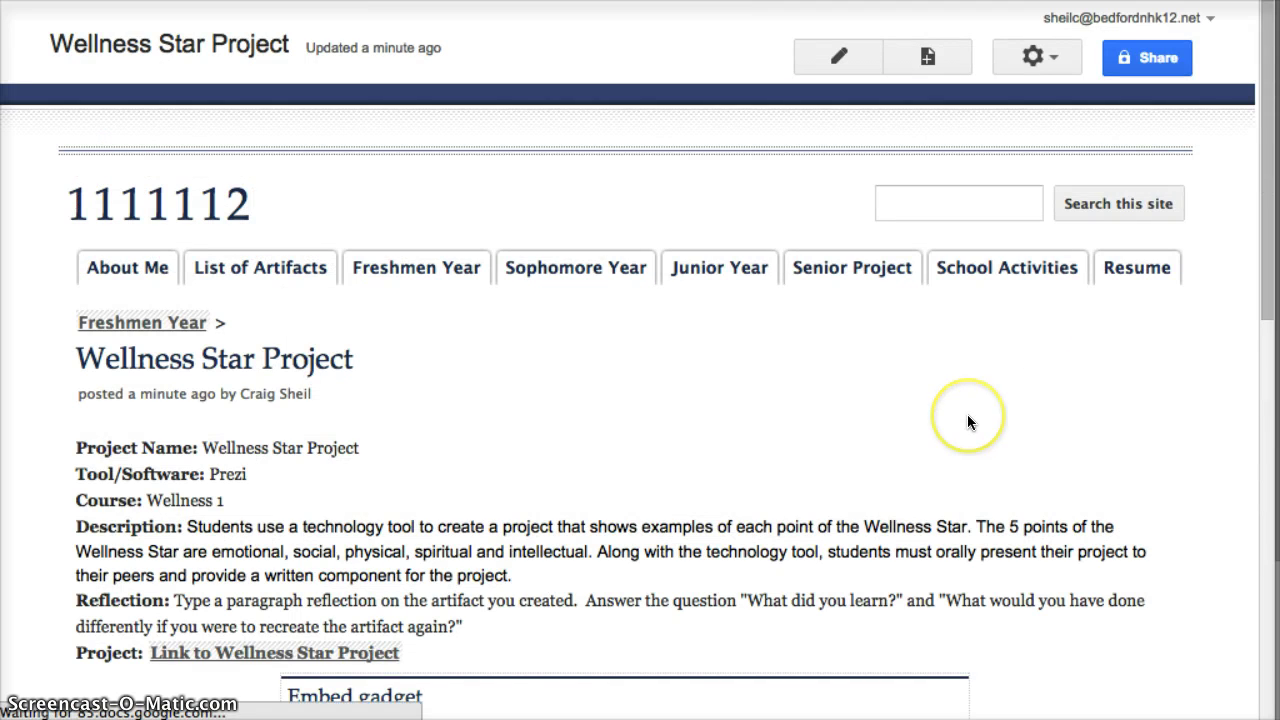
pyautogui.scroll(-3, 967, 414)
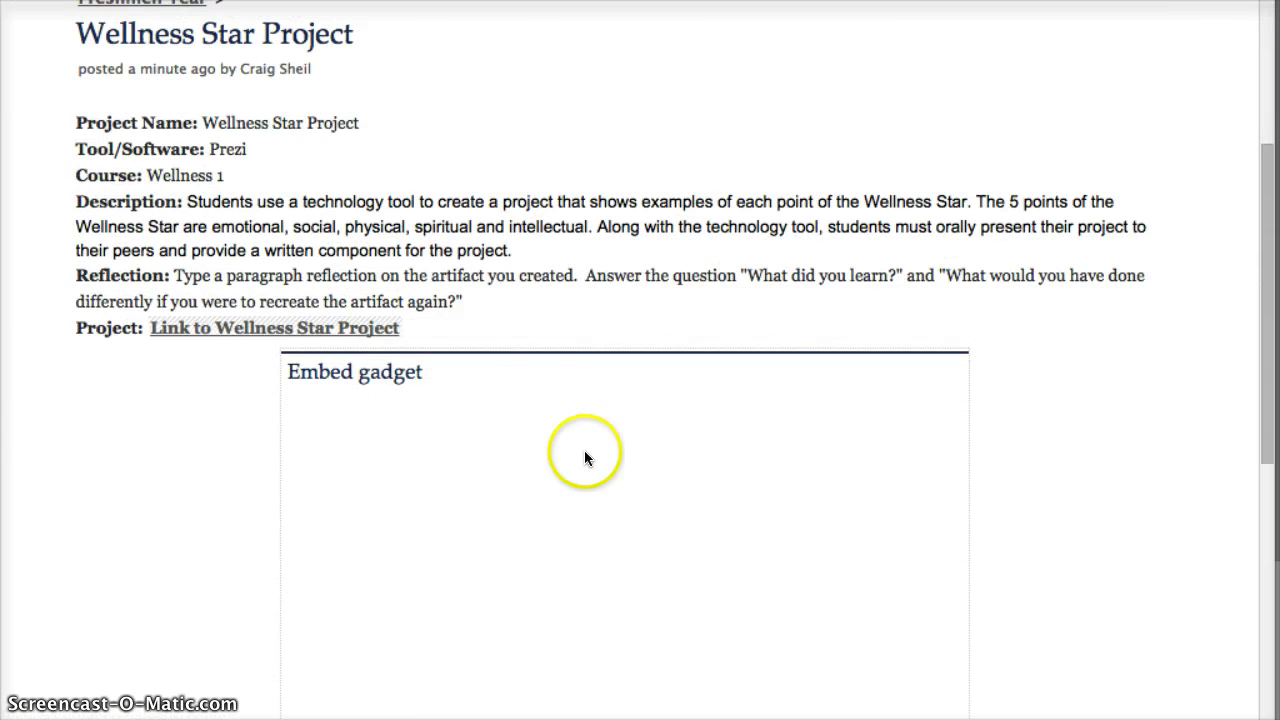
pyautogui.scroll(-3, 630, 405)
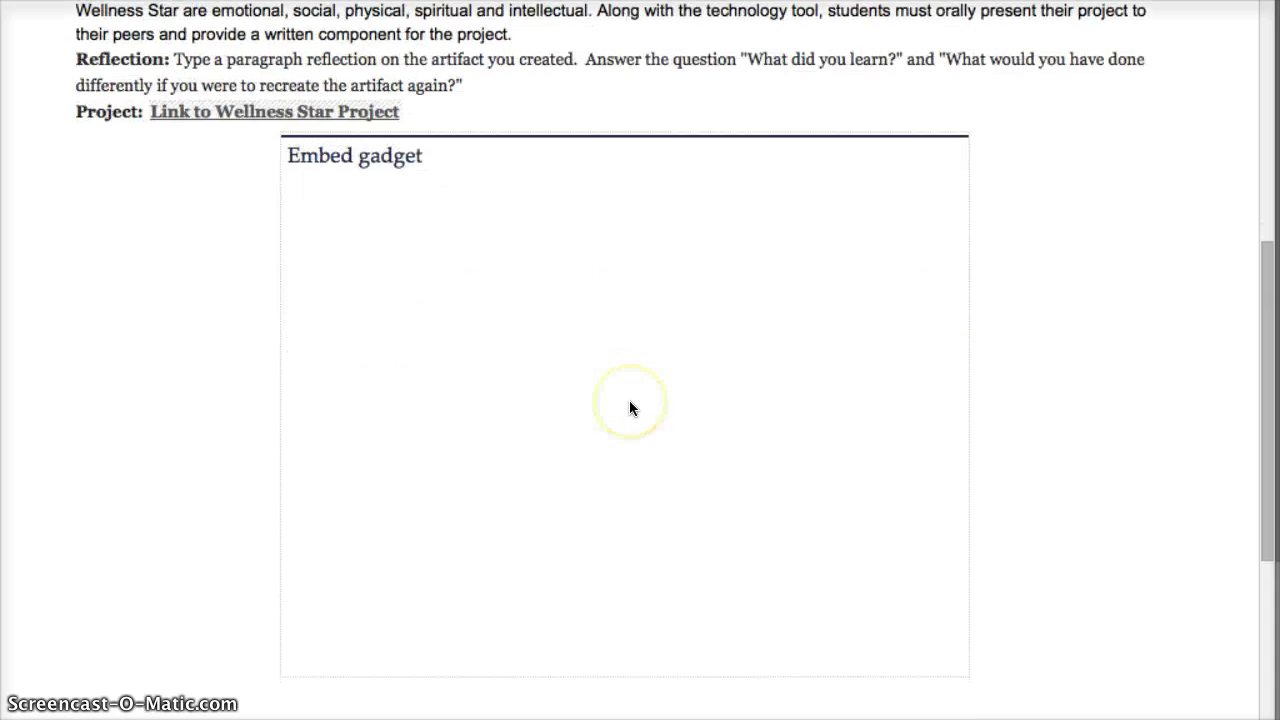
pyautogui.scroll(1, 630, 408)
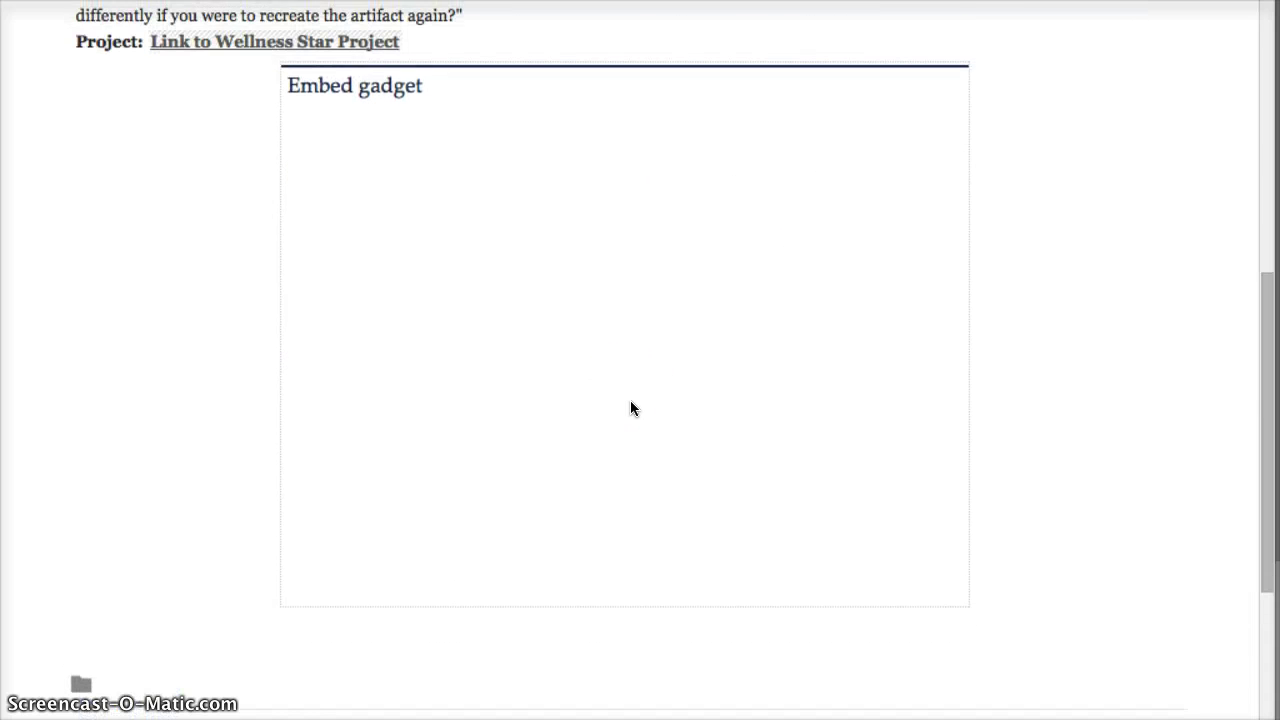
# - Allow the browser to load the blocked unsafe script on the published Wellness Star Project page
pyautogui.scroll(3, 631, 406)
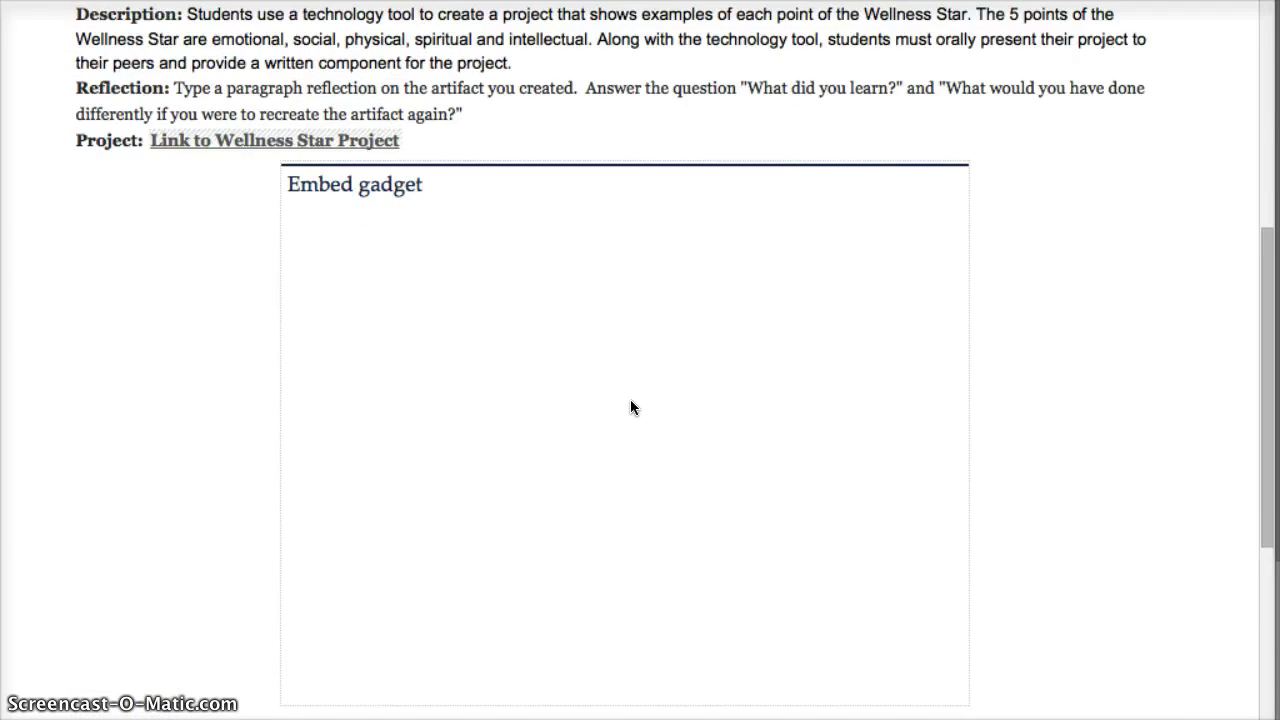
pyautogui.scroll(3, 625, 405)
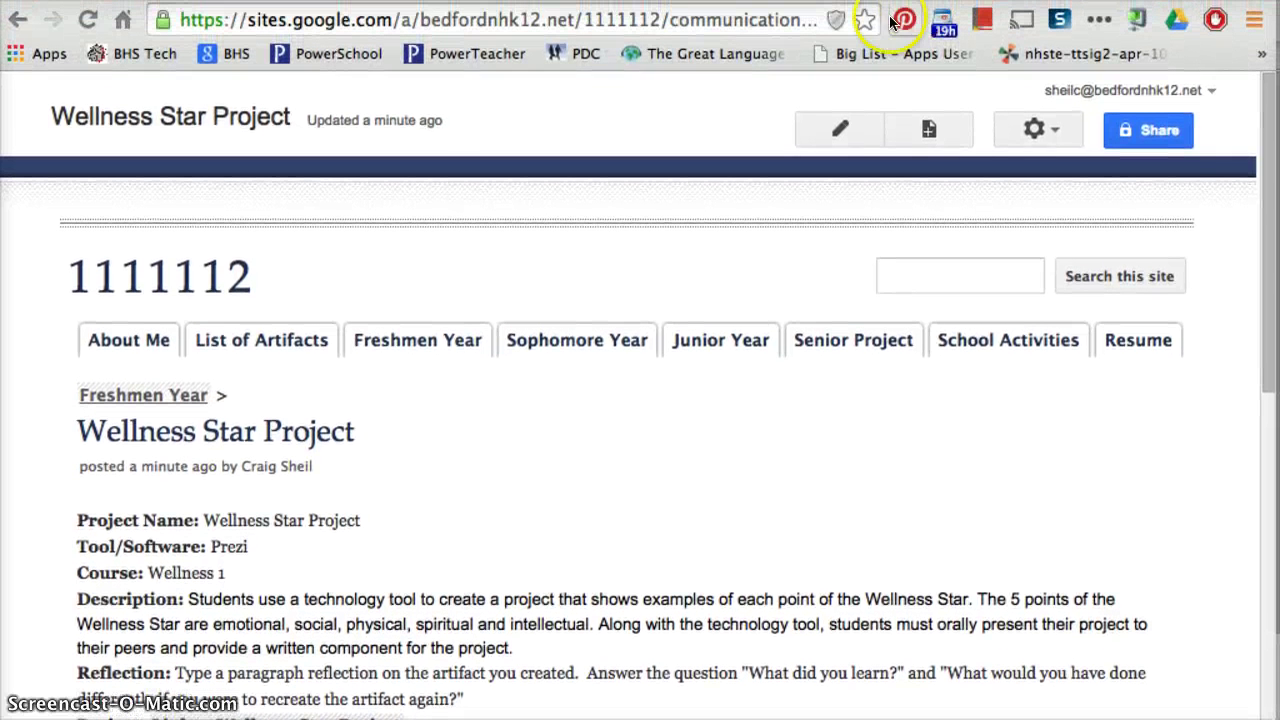
pyautogui.click(836, 22)
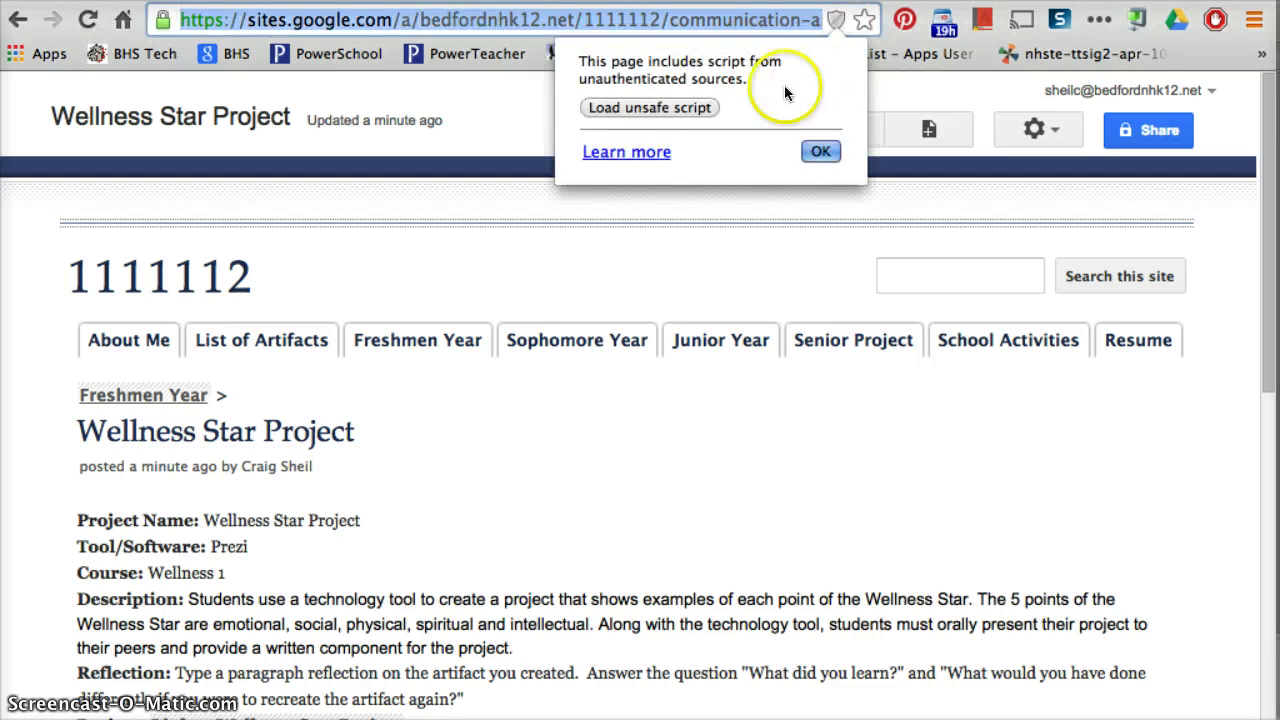
pyautogui.click(634, 106)
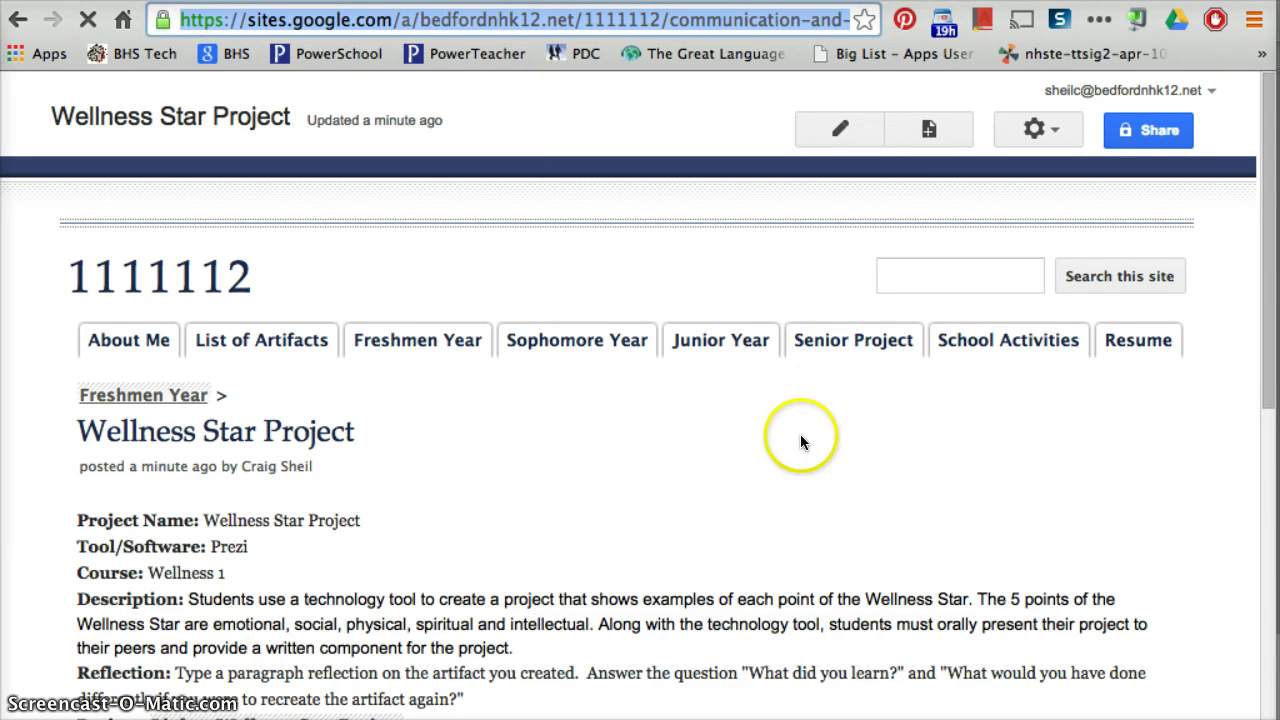
# - Examine the published post's project details, the Wellness Star Project link and the Prezi presentation in the Embed gadget
pyautogui.scroll(-3, 790, 456)
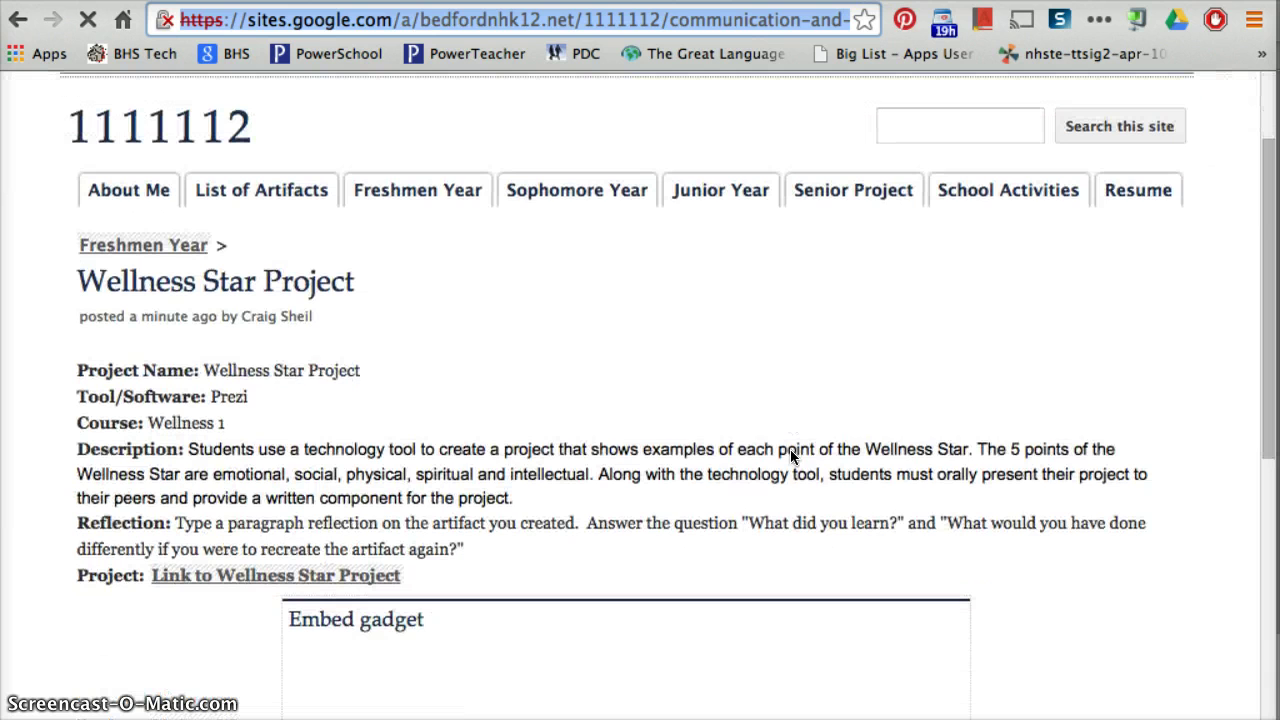
pyautogui.scroll(-5, 790, 449)
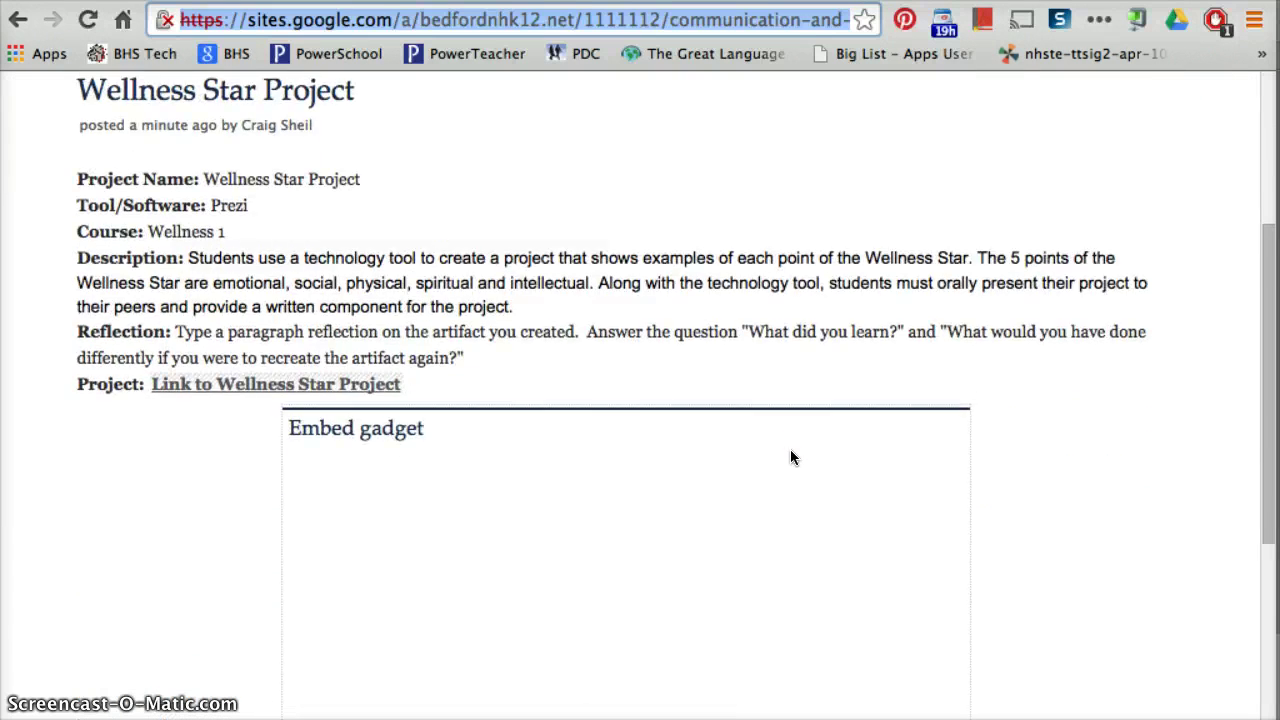
pyautogui.scroll(-5, 1066, 436)
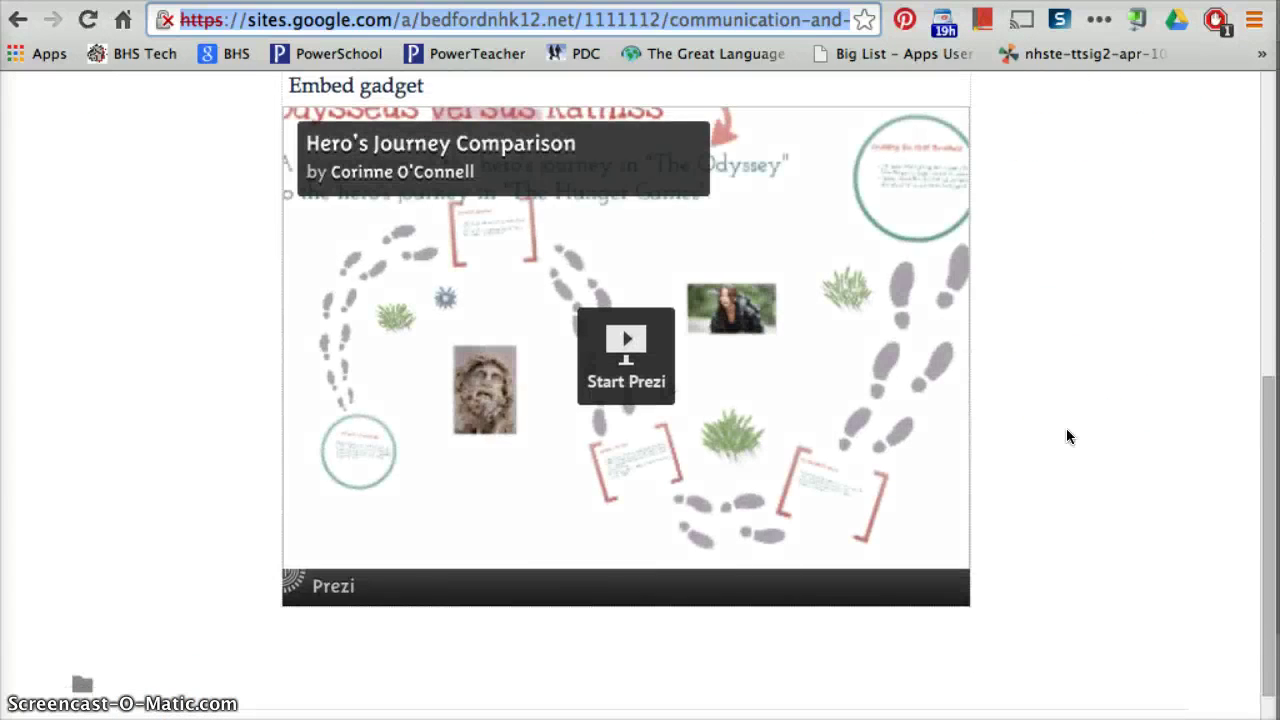
pyautogui.scroll(1, 1066, 436)
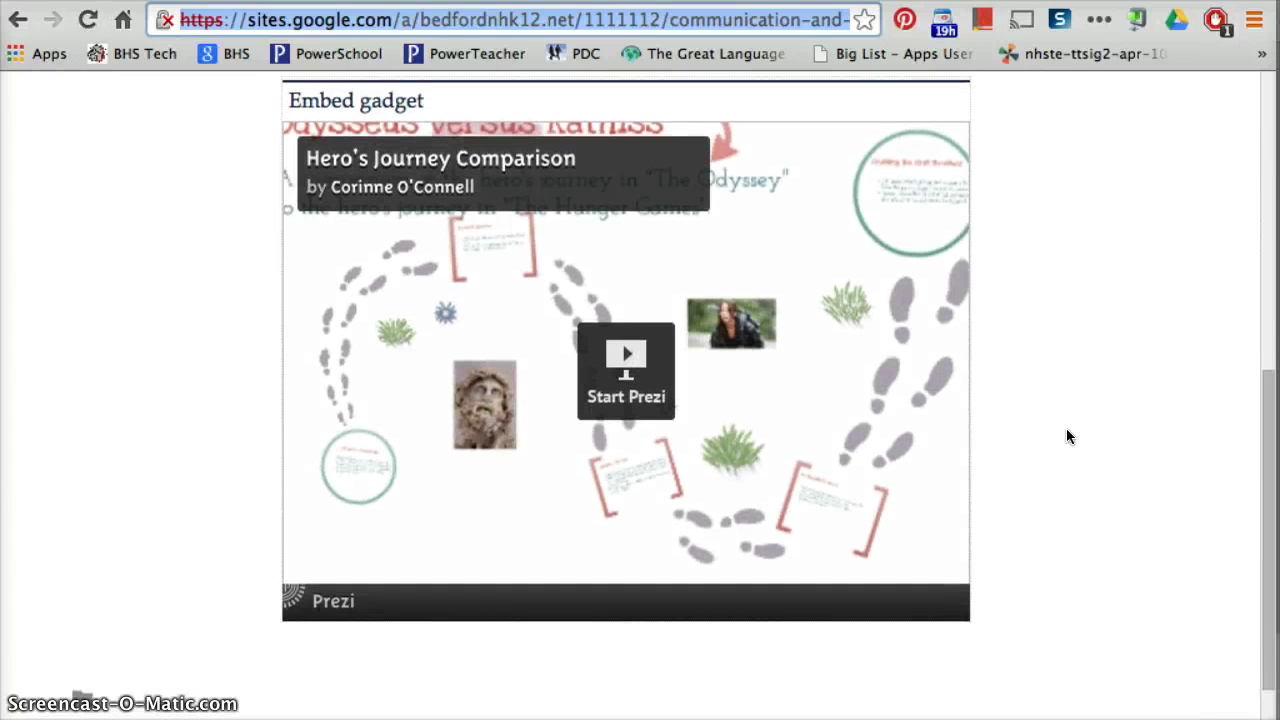
pyautogui.scroll(2, 1066, 436)
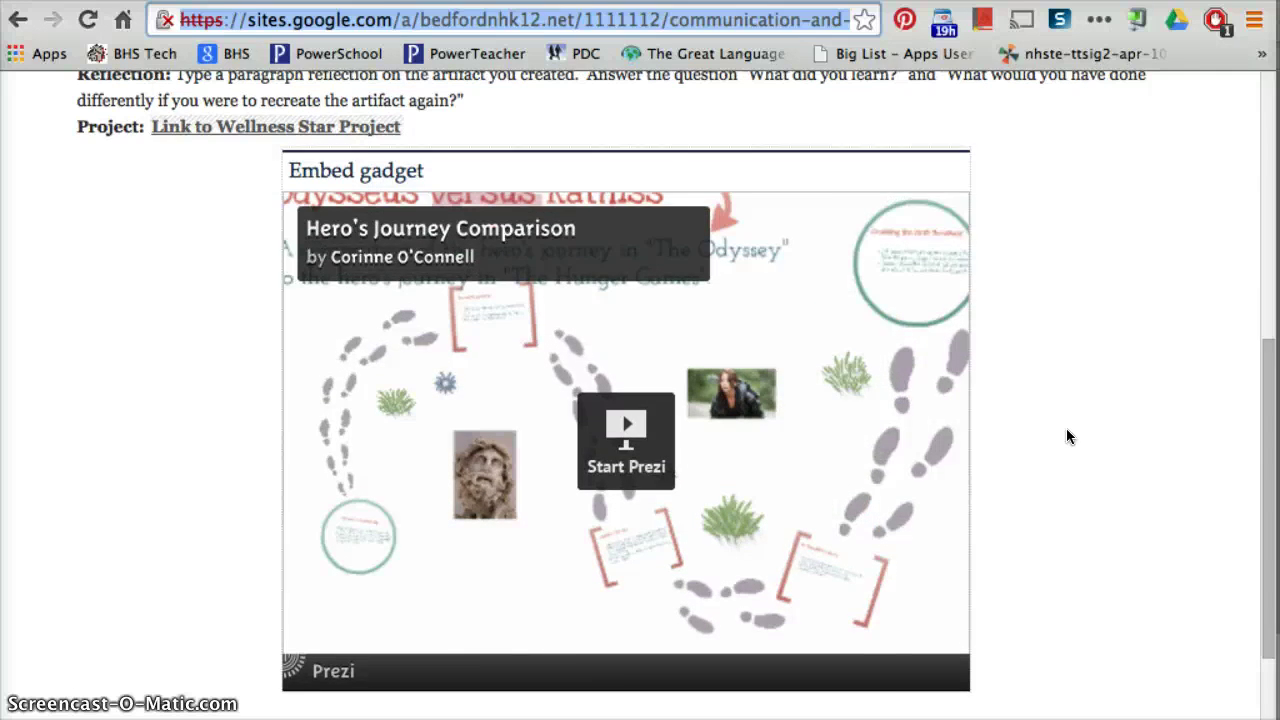
pyautogui.scroll(10, 1066, 436)
pyautogui.scroll(-3, 1066, 436)
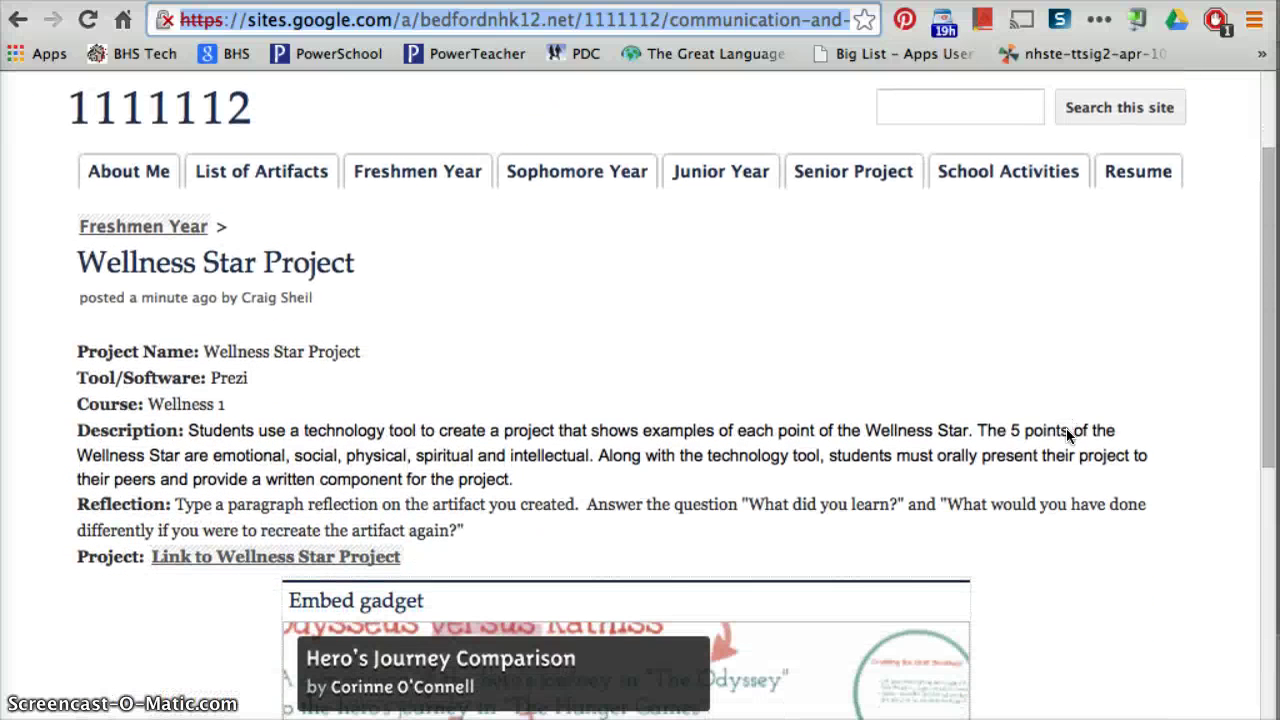
pyautogui.scroll(-2, 448, 520)
pyautogui.scroll(-1, 448, 520)
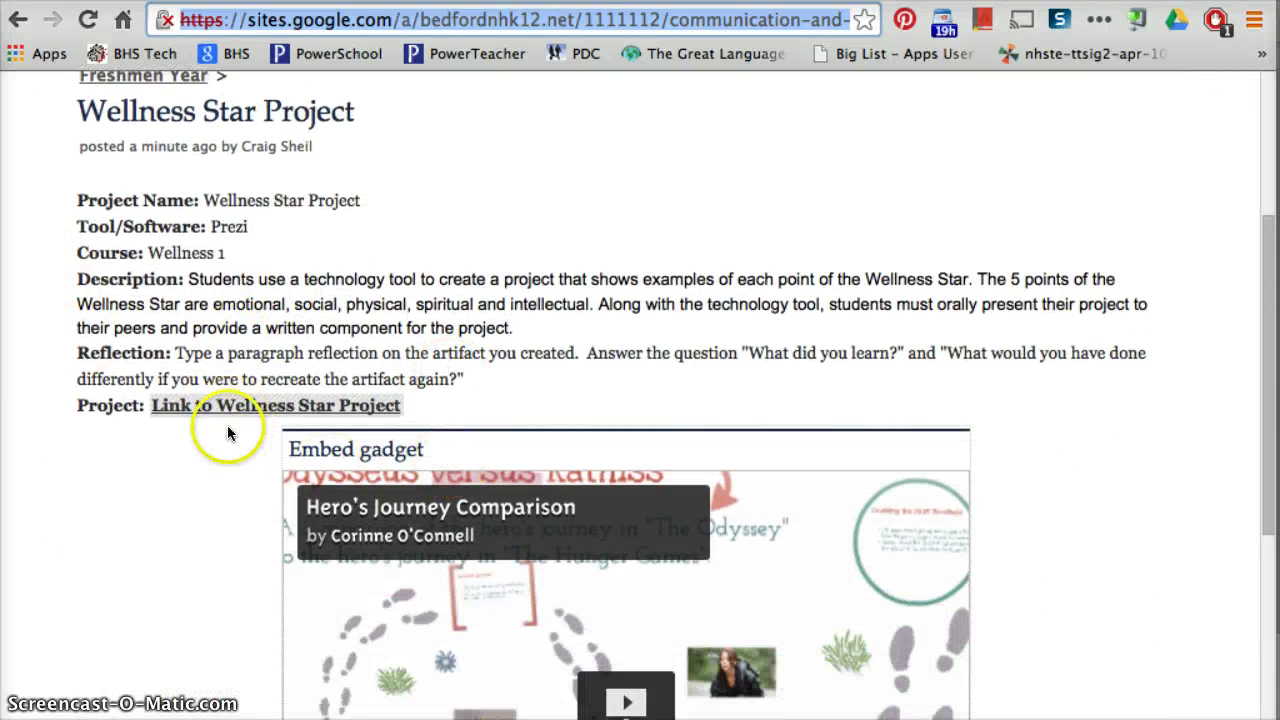
pyautogui.scroll(-5, 227, 460)
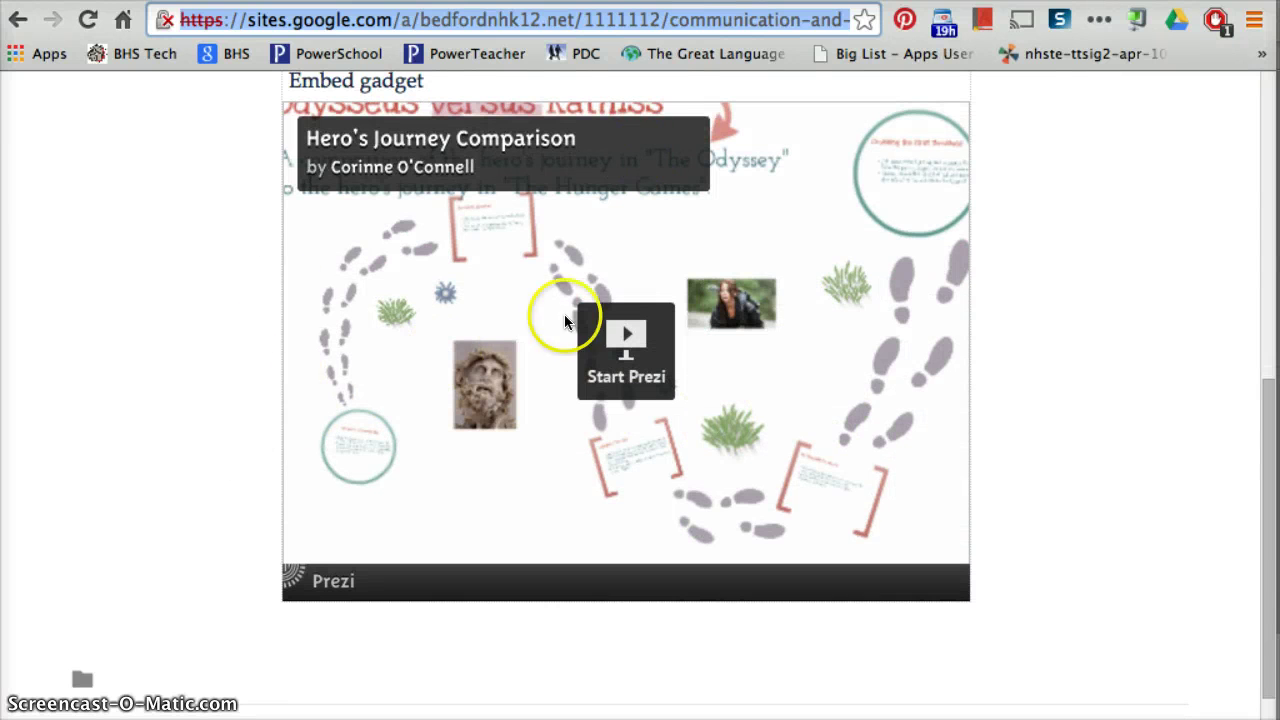
pyautogui.scroll(8, 1137, 461)
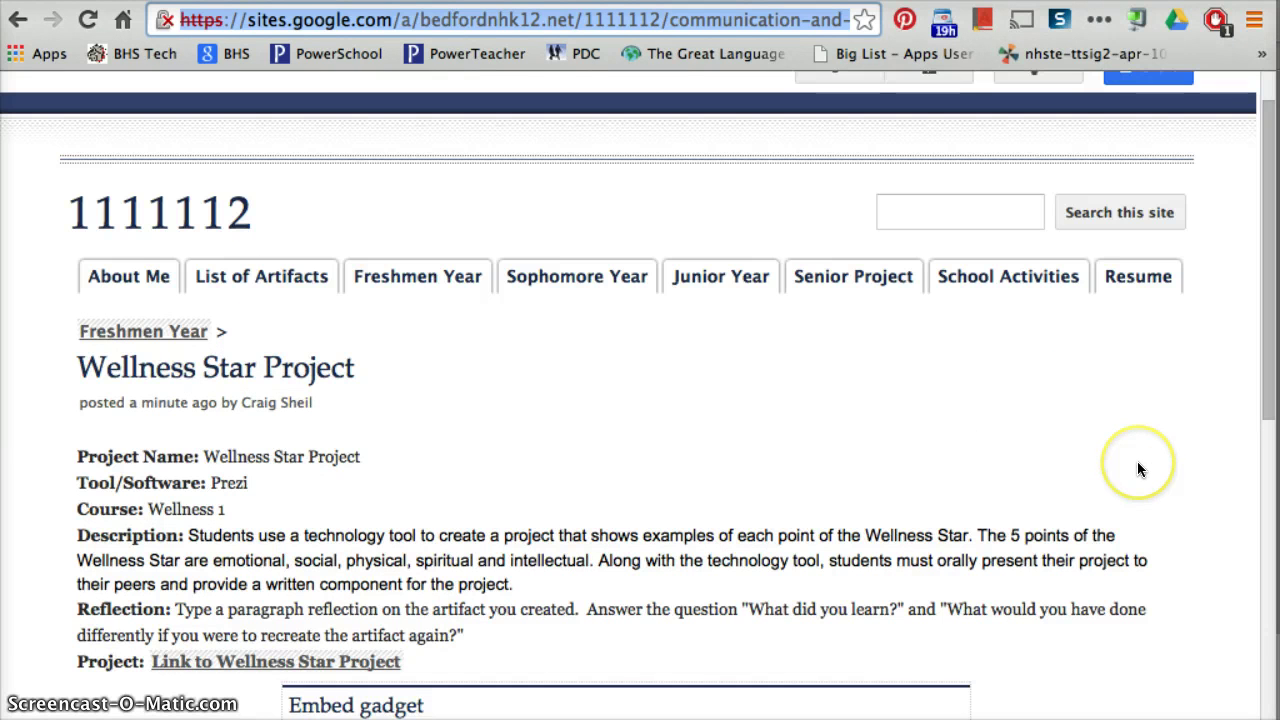